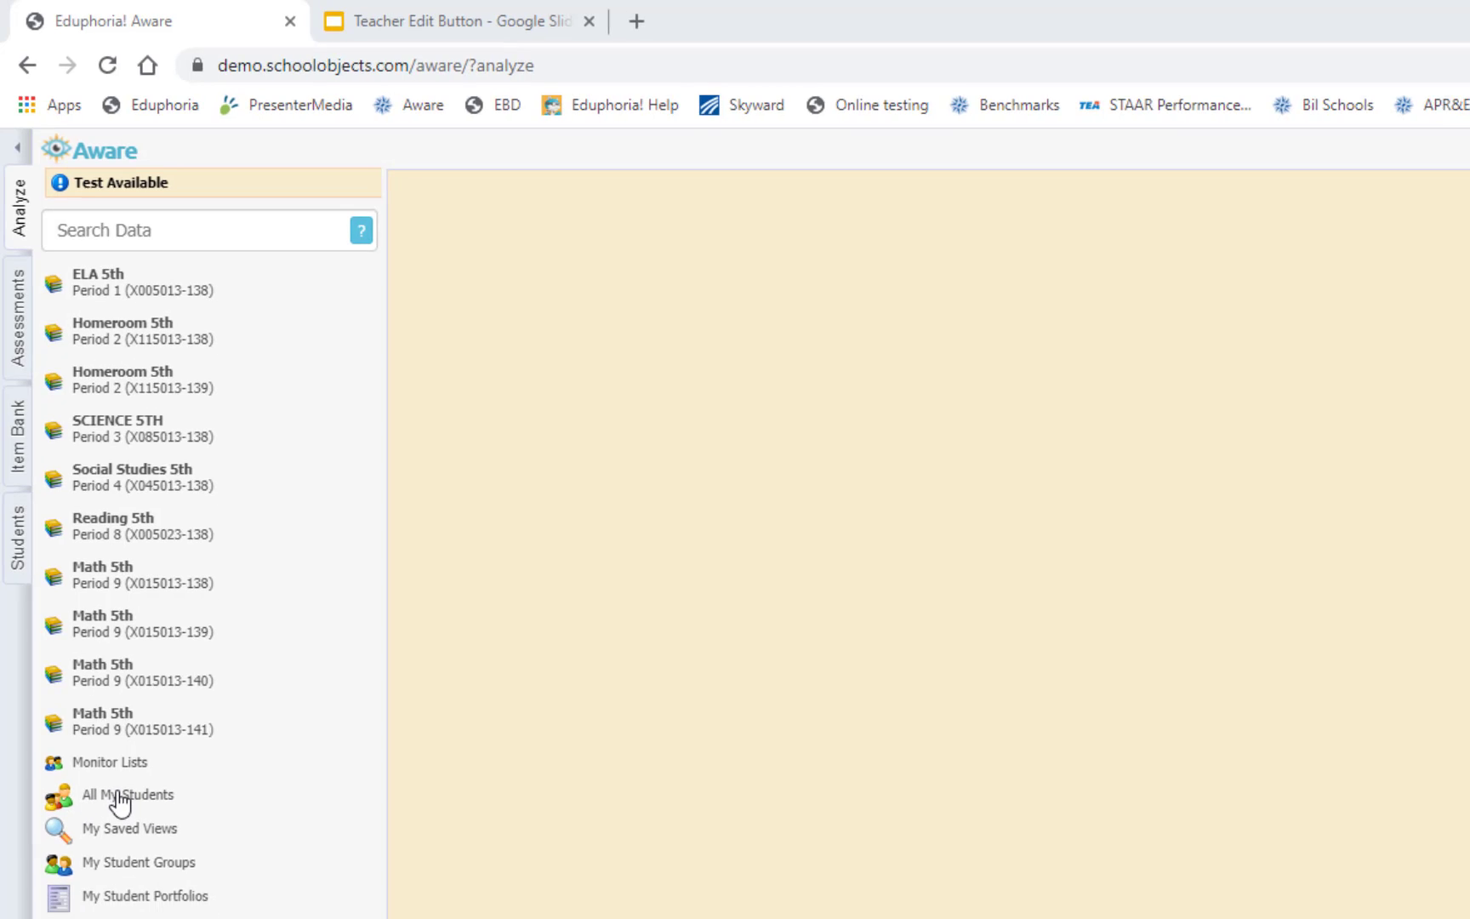
Open the Math Test Unit 7 student scores under All My Students, District Assessments, Mathematics 2020-2021, Fifth Grade
left_click(124, 795)
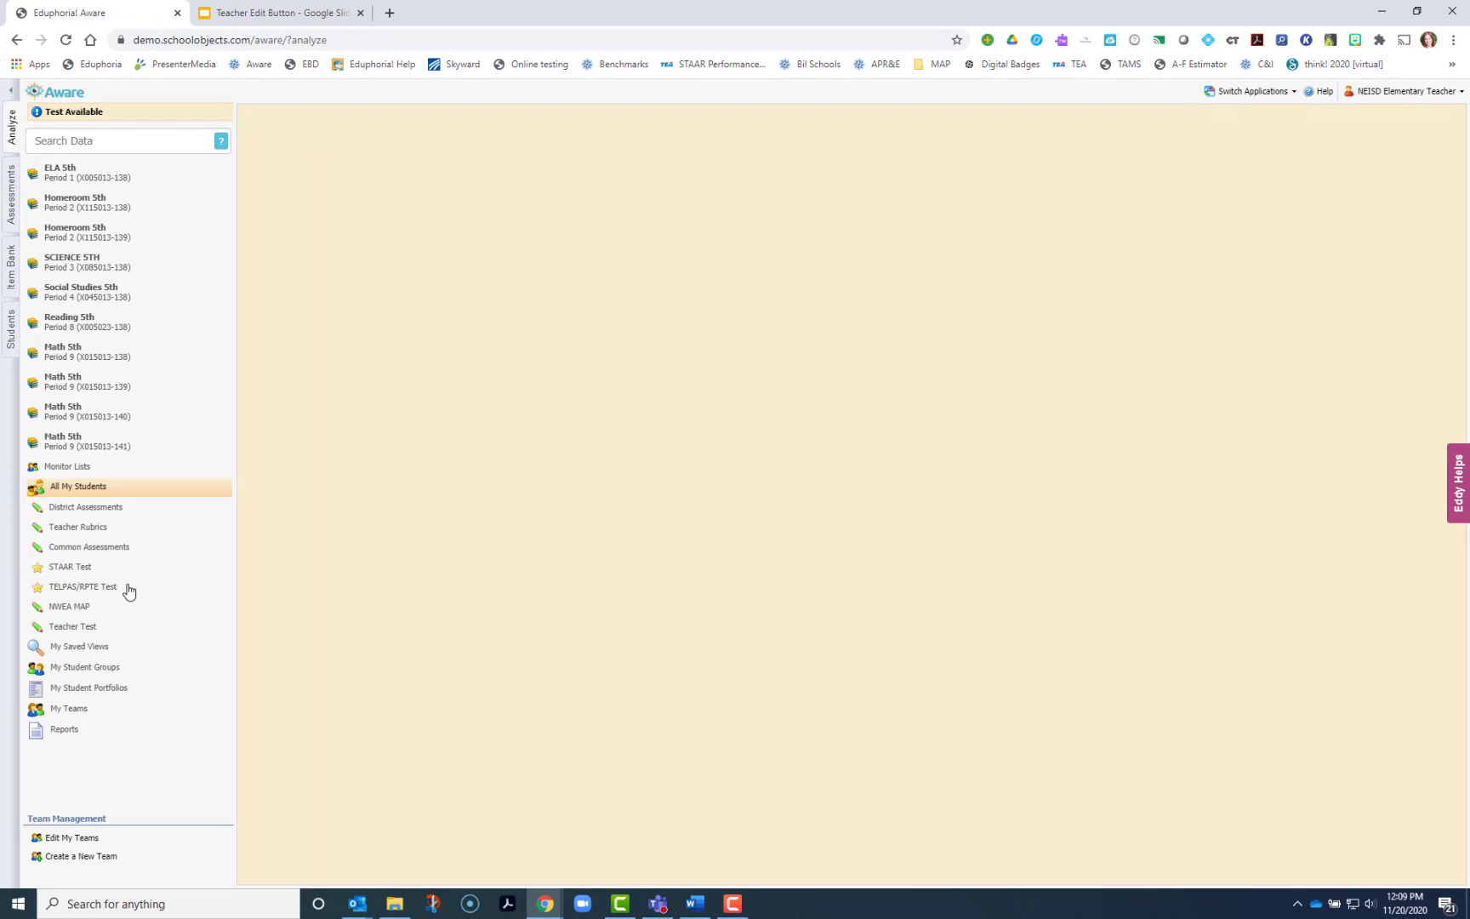
left_click(67, 508)
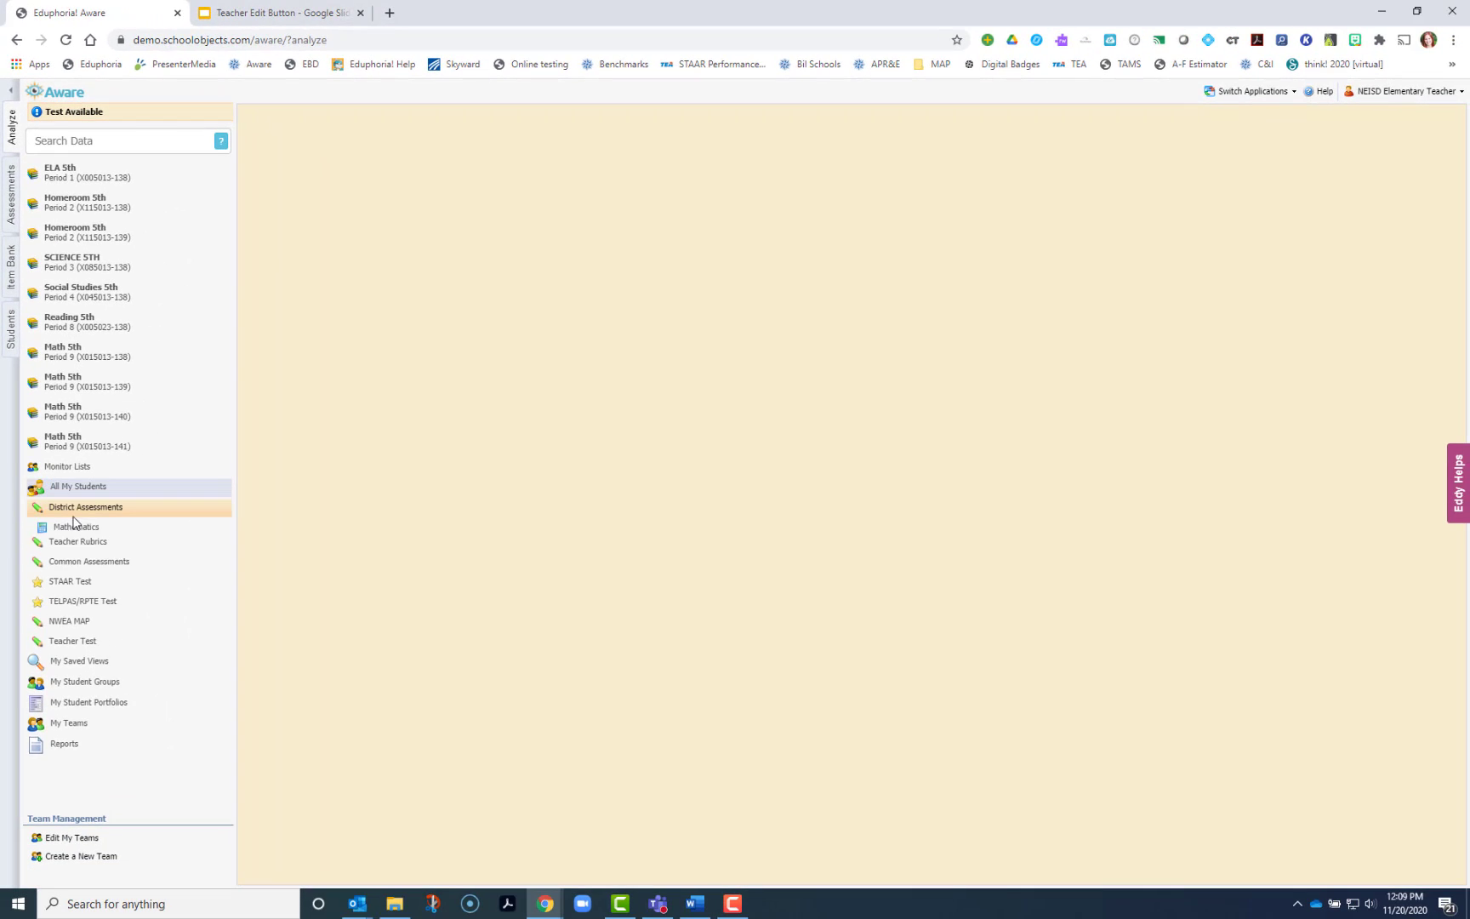
left_click(65, 527)
left_click(90, 549)
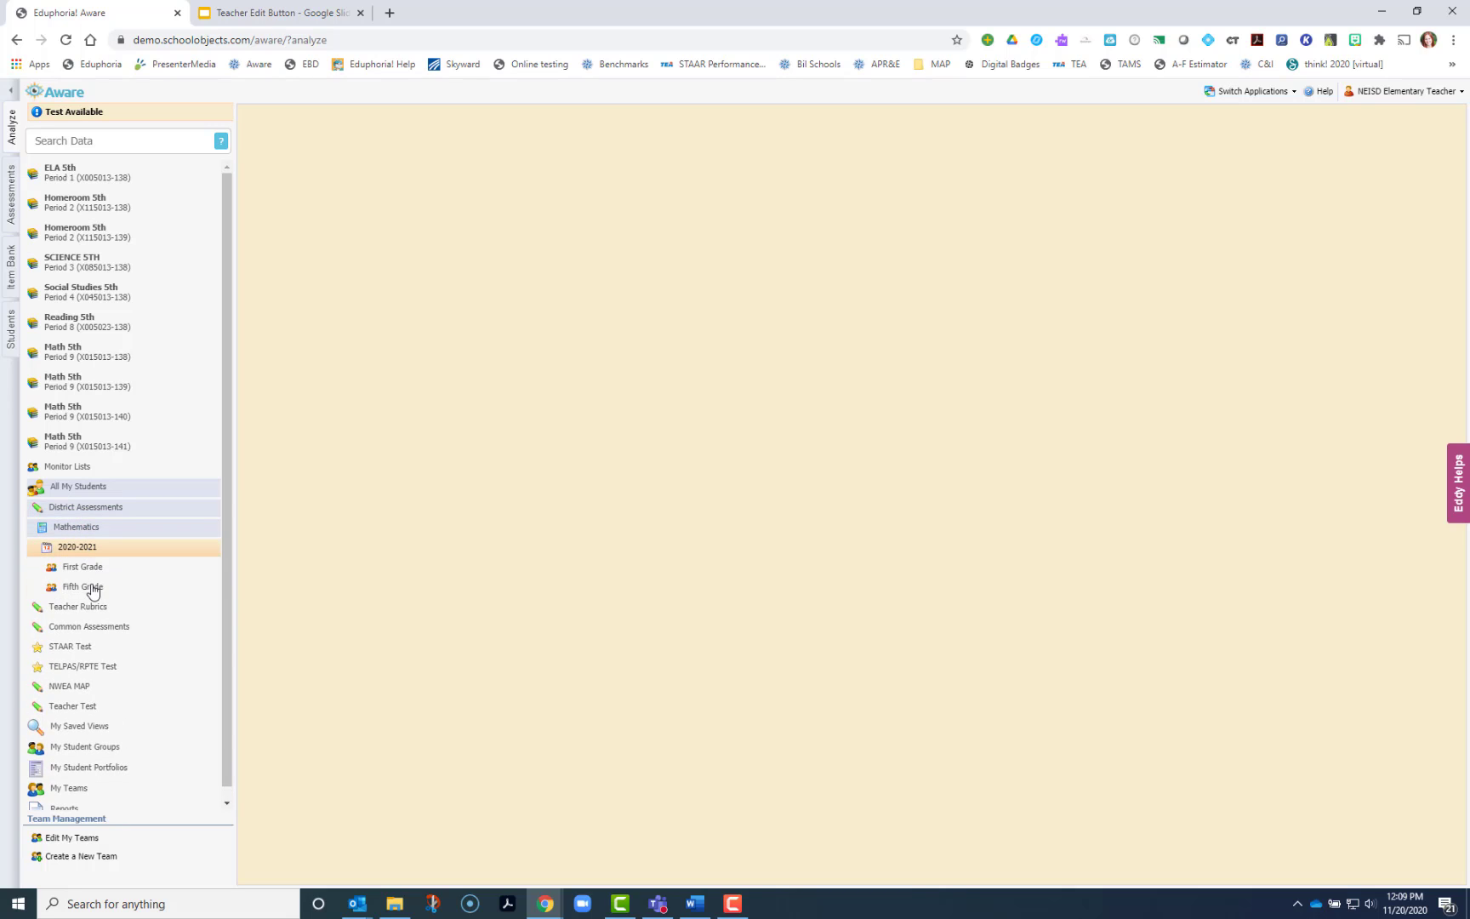
left_click(89, 587)
left_click(100, 607)
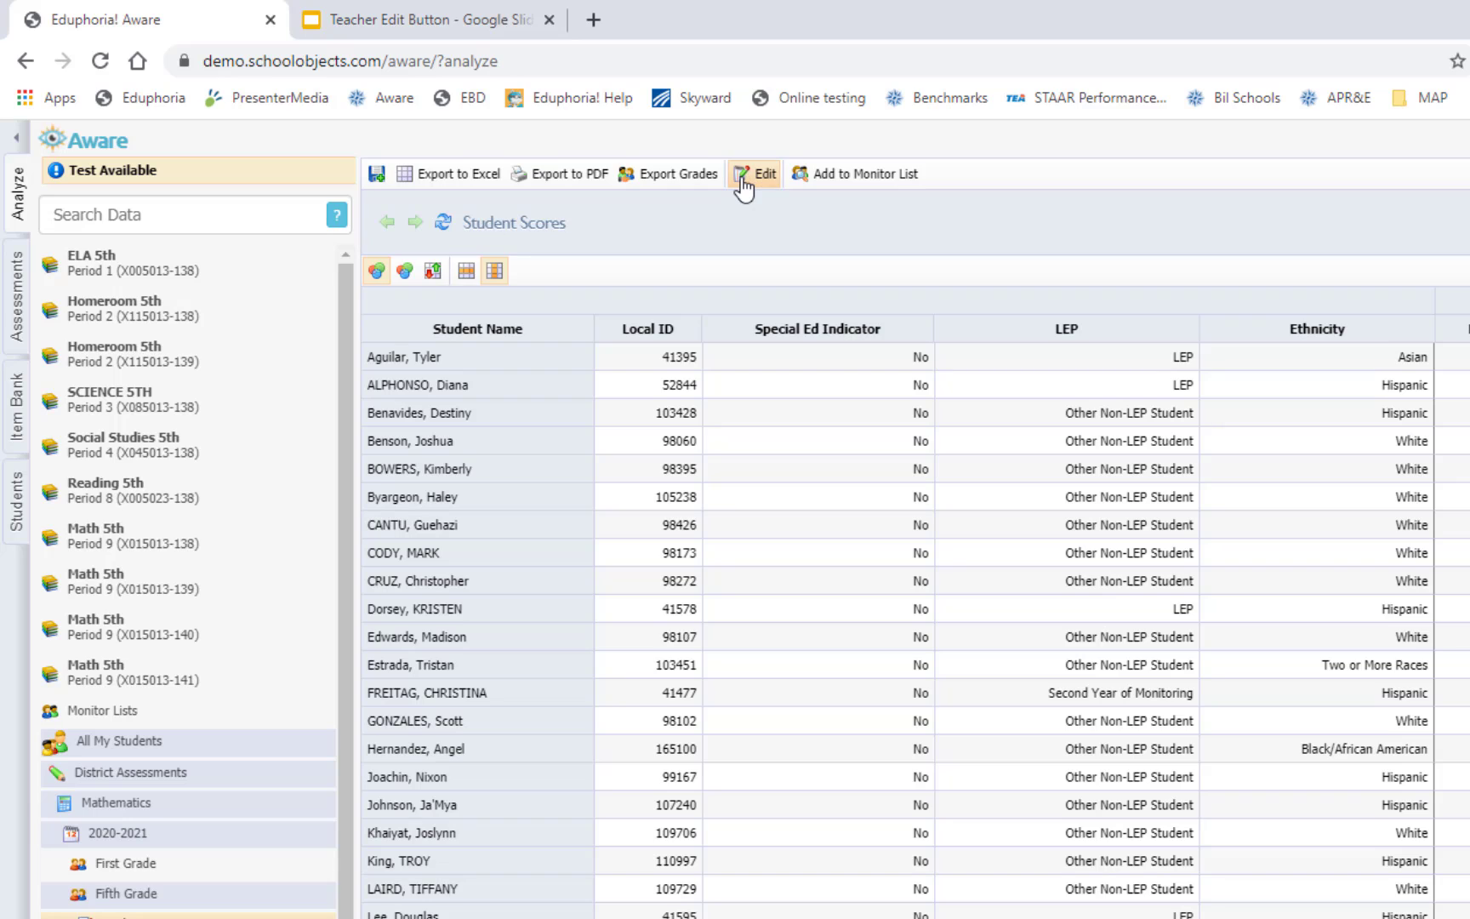
Edit the view and add the April 2015 STAAR Grade 4 Mathematics, Reading and Writing tests to the selected tests
left_click(743, 177)
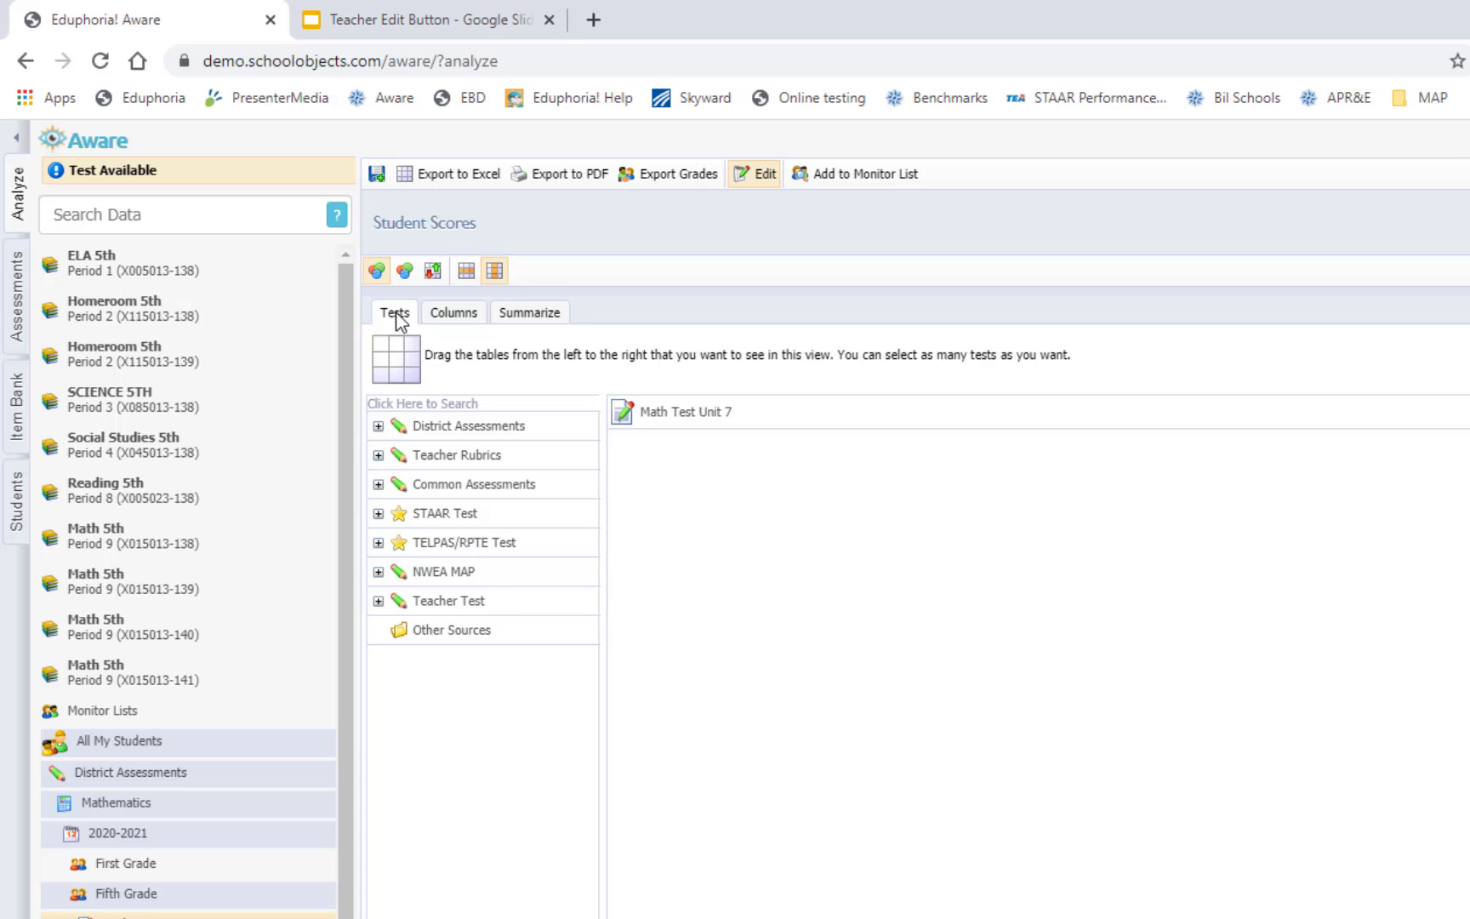
left_click(438, 517)
left_click(451, 575)
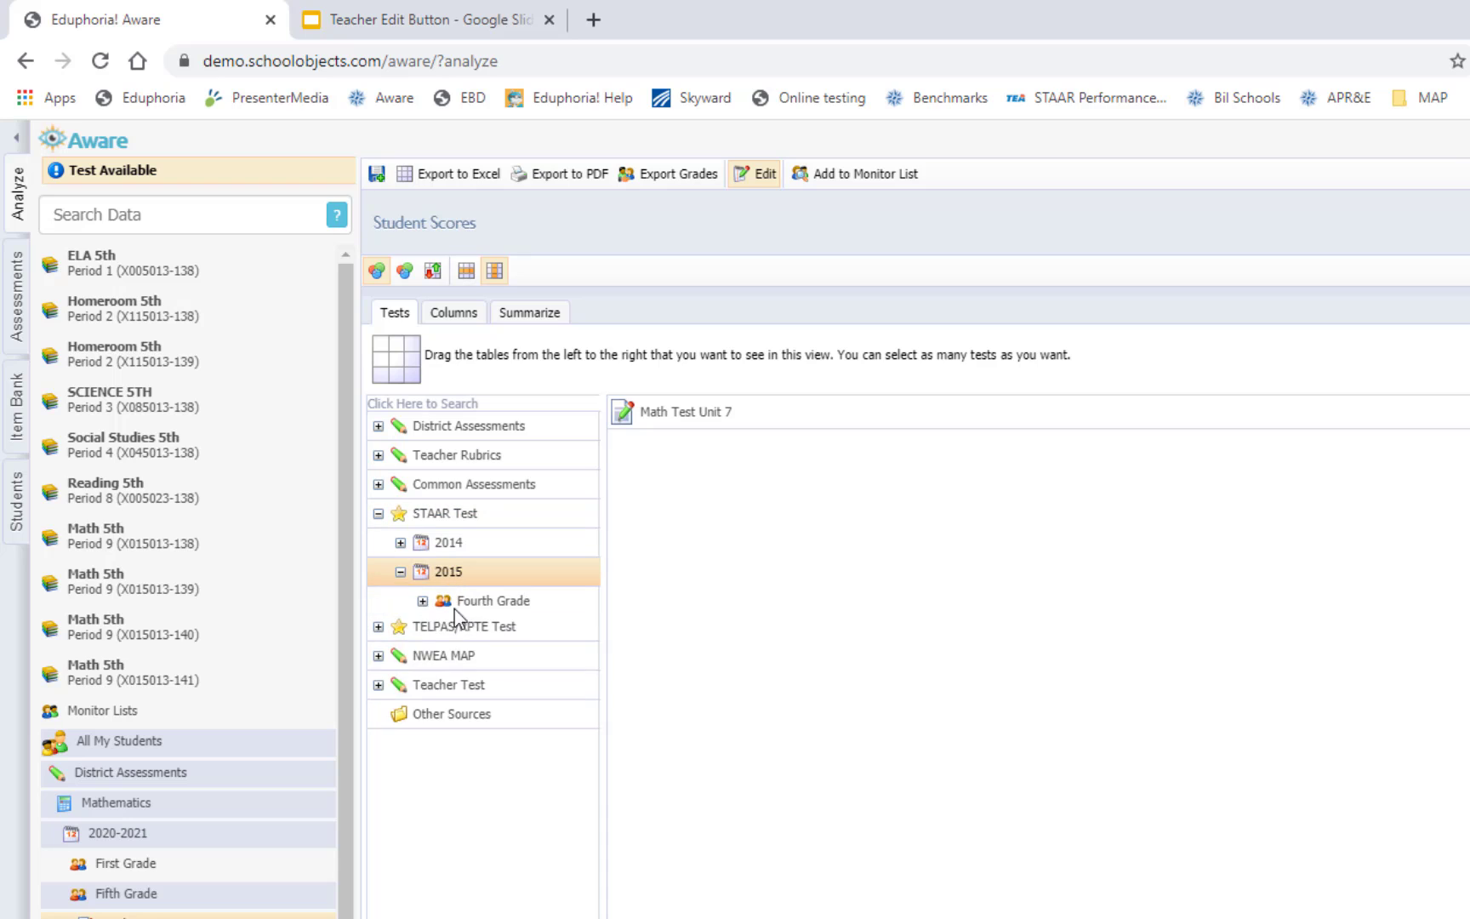
left_click(464, 600)
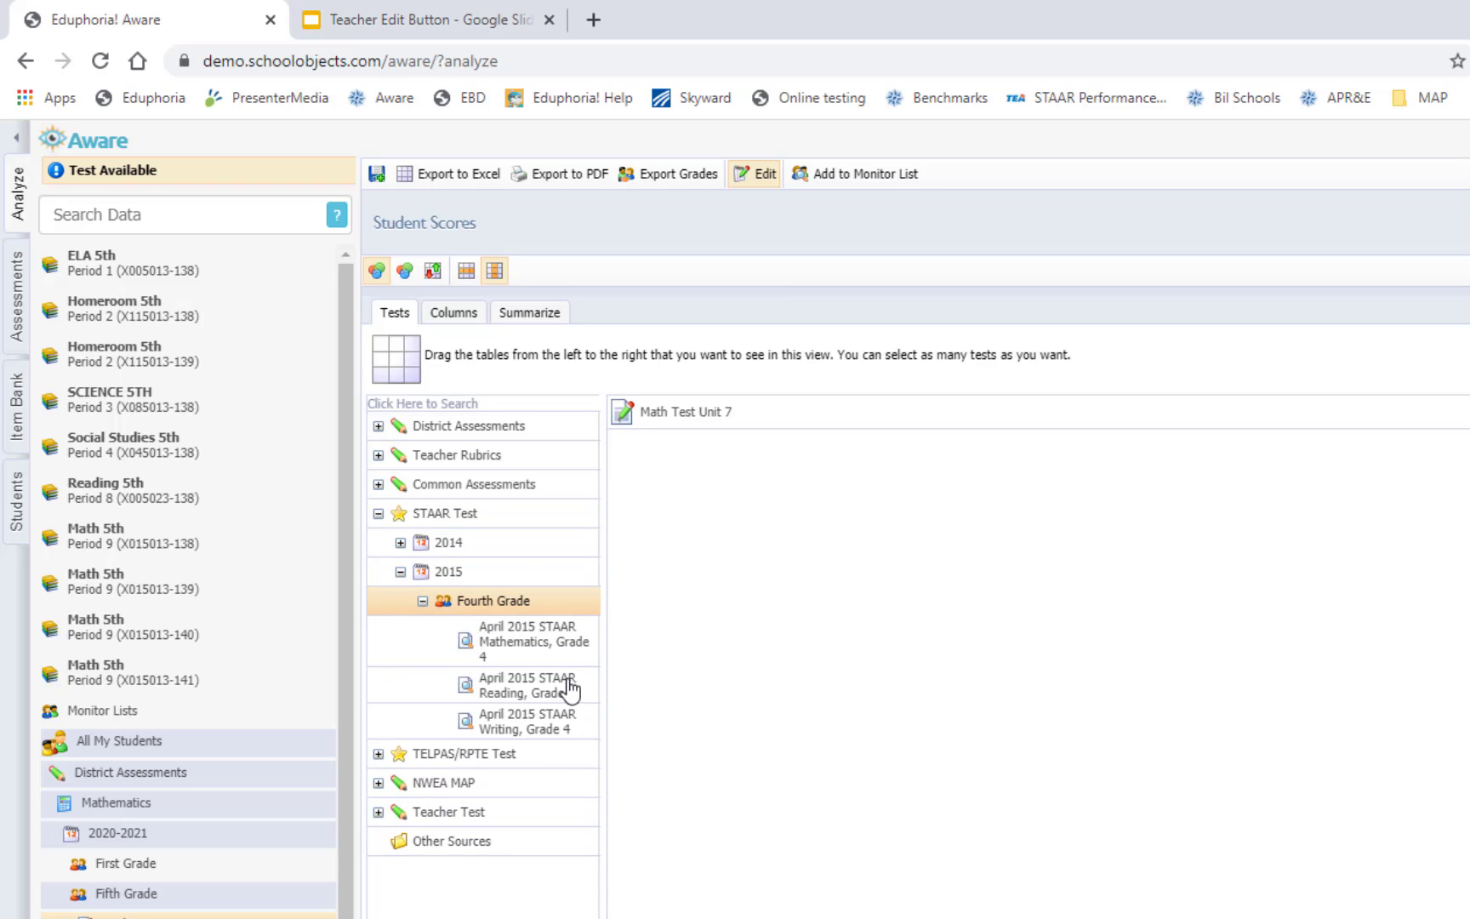
left_click_drag(517, 640, 751, 671)
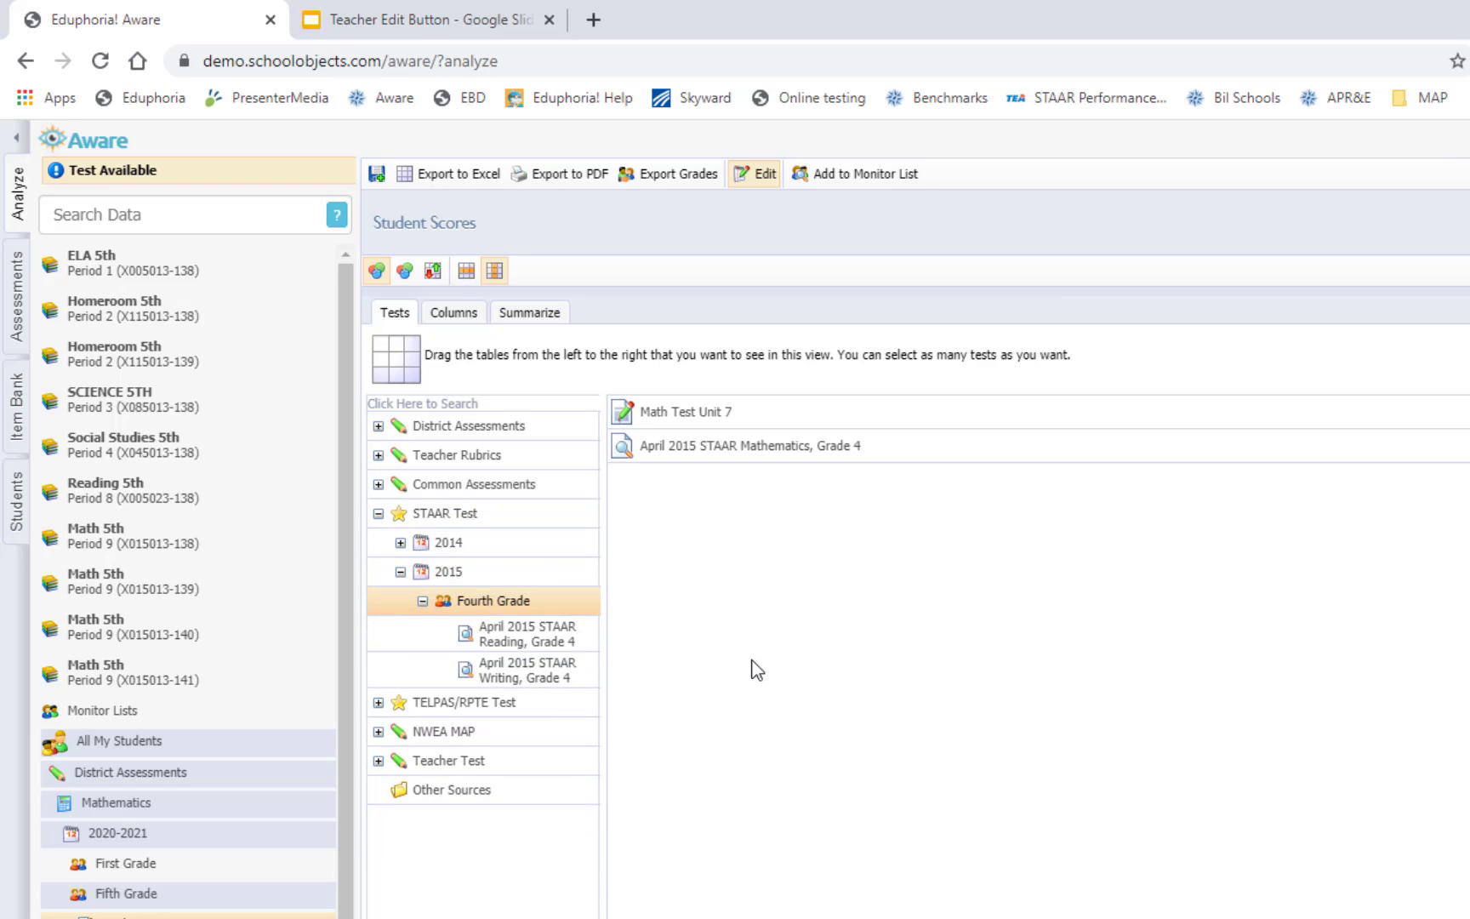
left_click_drag(549, 631, 765, 582)
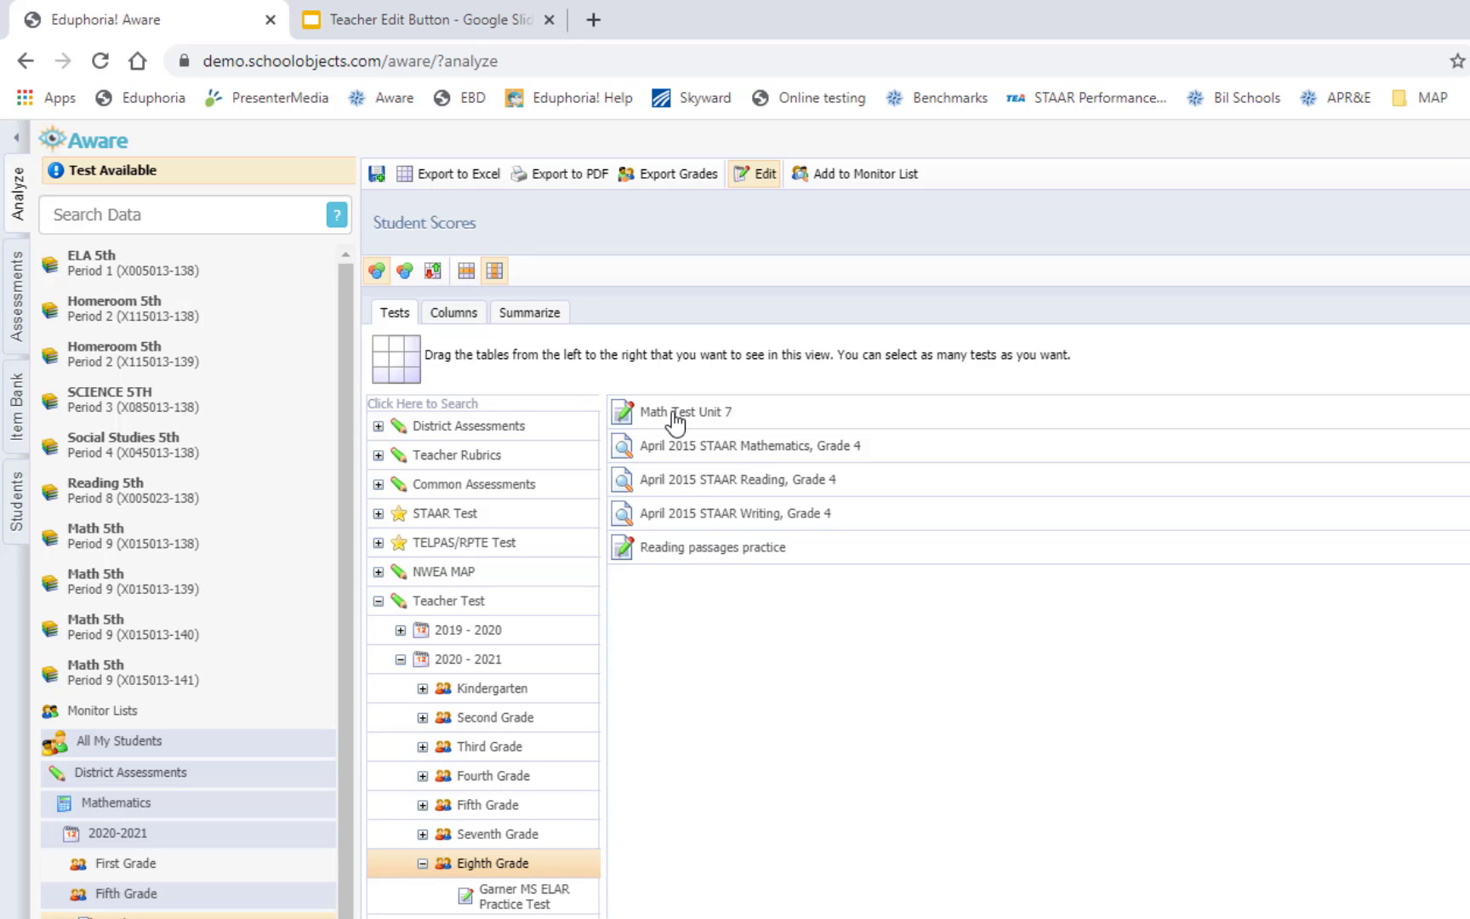
Reorder the tests so Math Test Unit 7 follows STAAR Mathematics and Reading passages practice follows STAAR Reading
left_click_drag(668, 411, 678, 461)
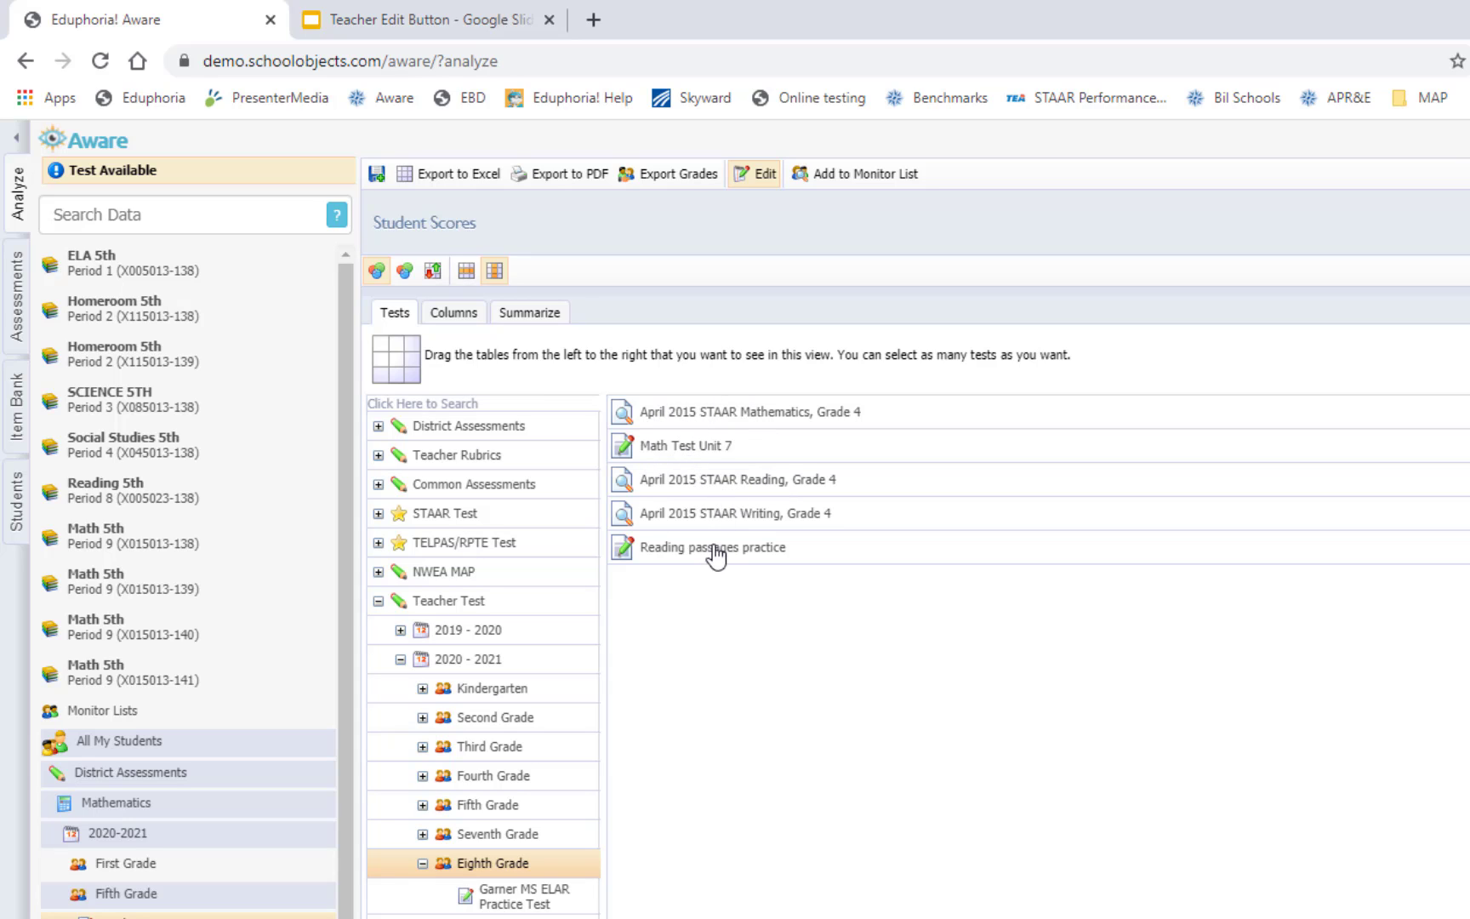
left_click_drag(717, 530, 706, 593)
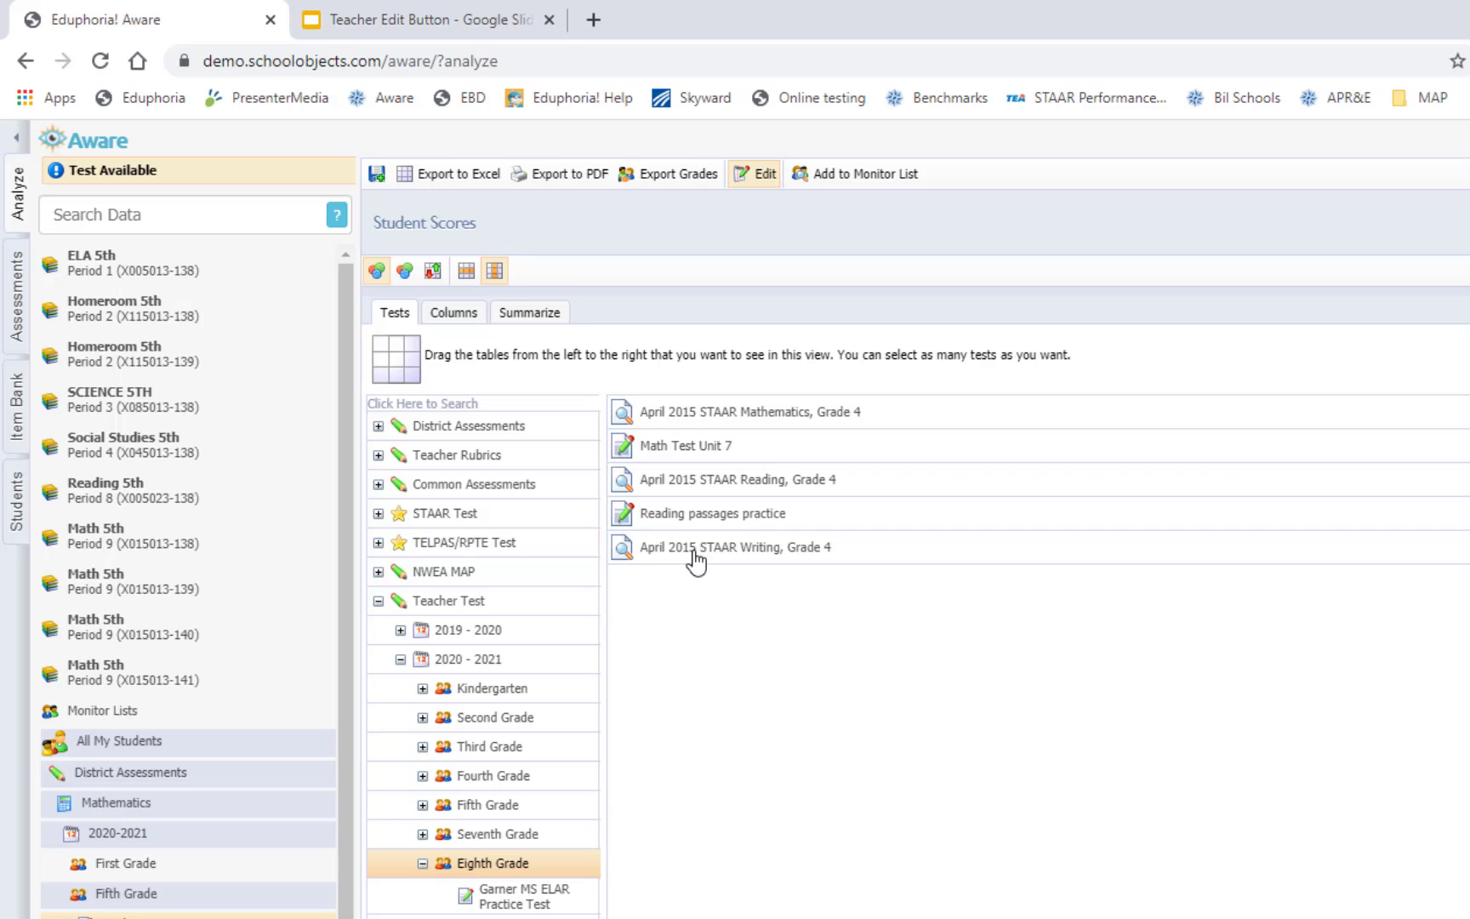
Remove the Raw Score column from the test's displayed columns
left_click(447, 314)
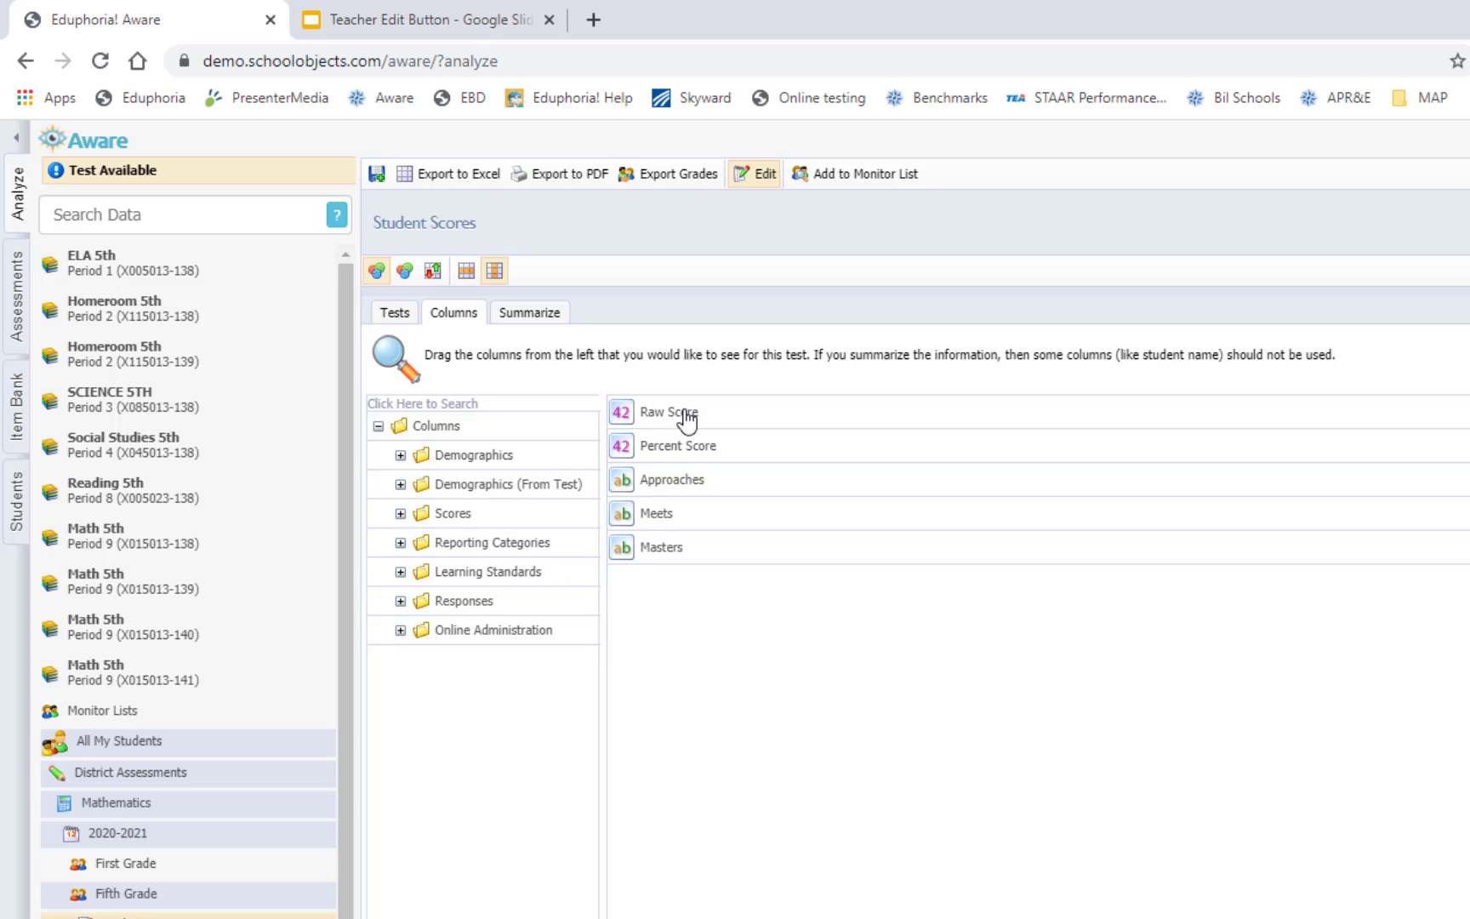
left_click_drag(688, 419, 498, 498)
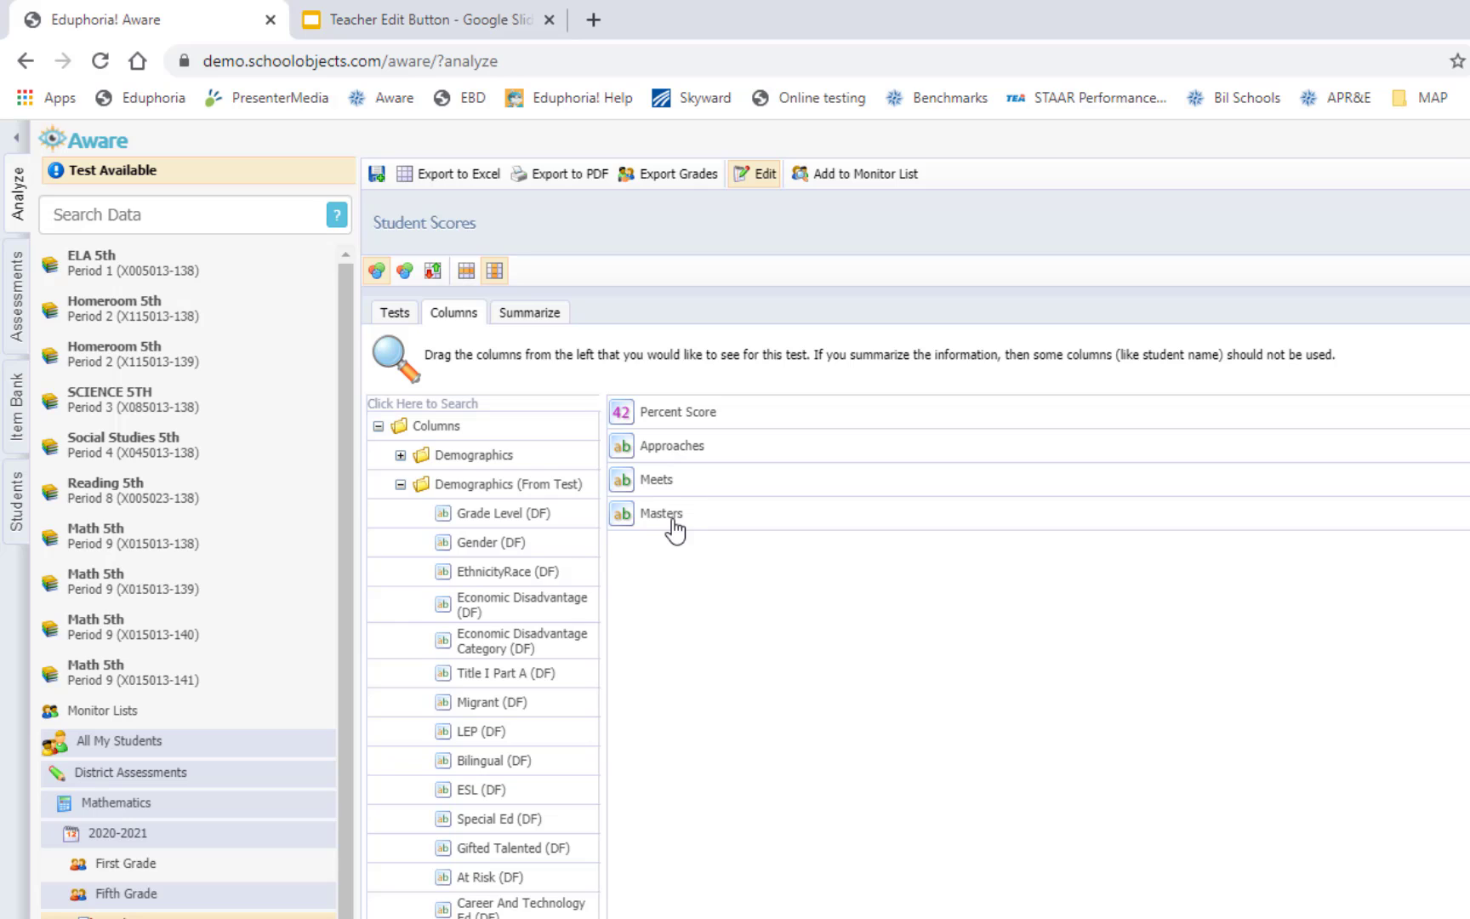
Remove Ethnicity from the summarized fields and update the view
left_click(527, 314)
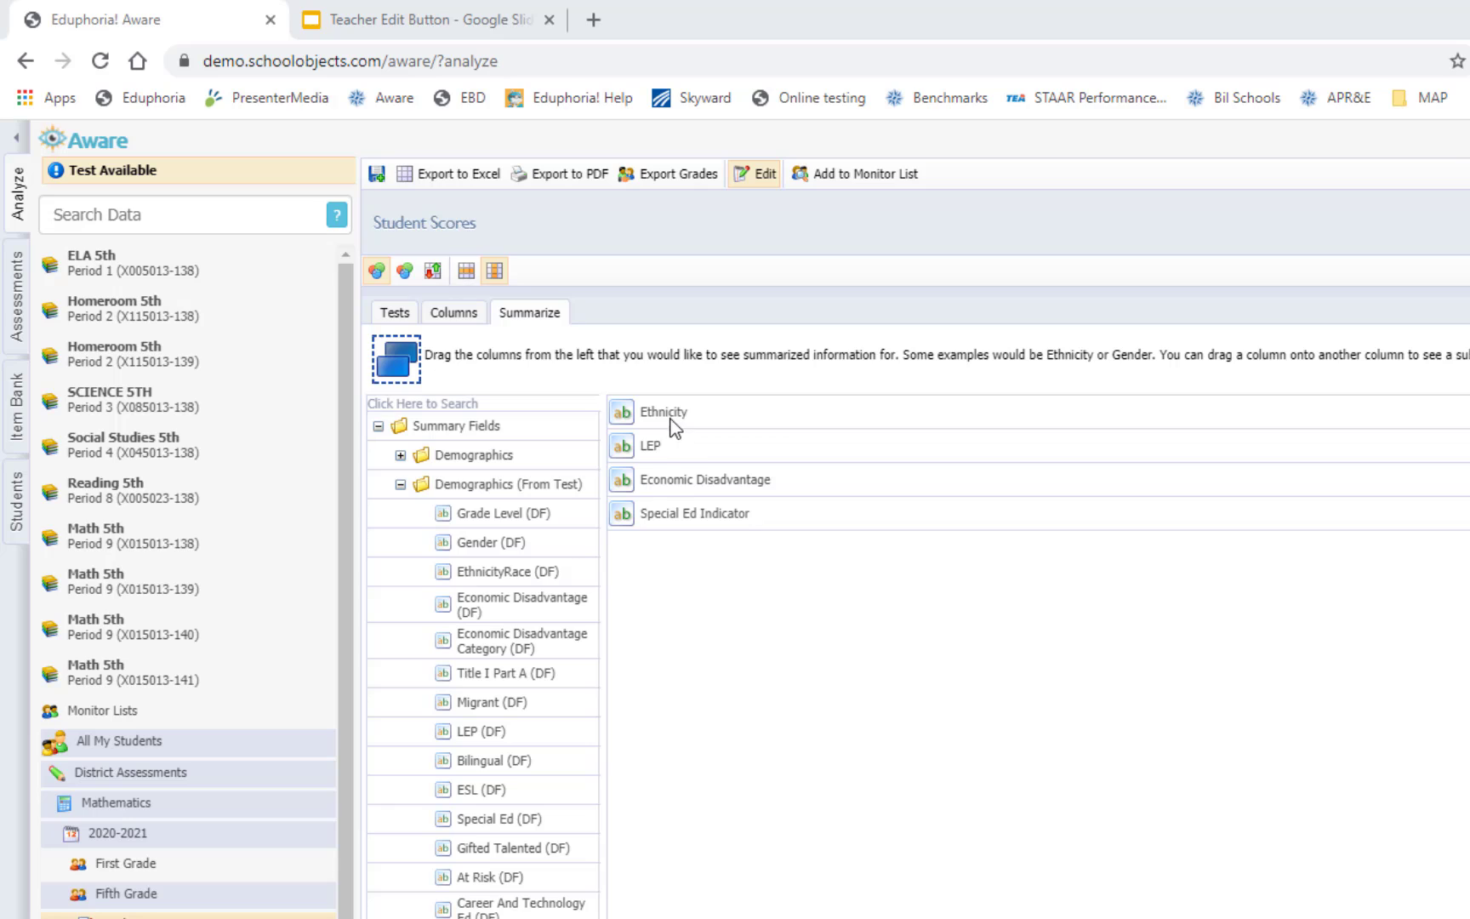
left_click_drag(645, 423, 467, 524)
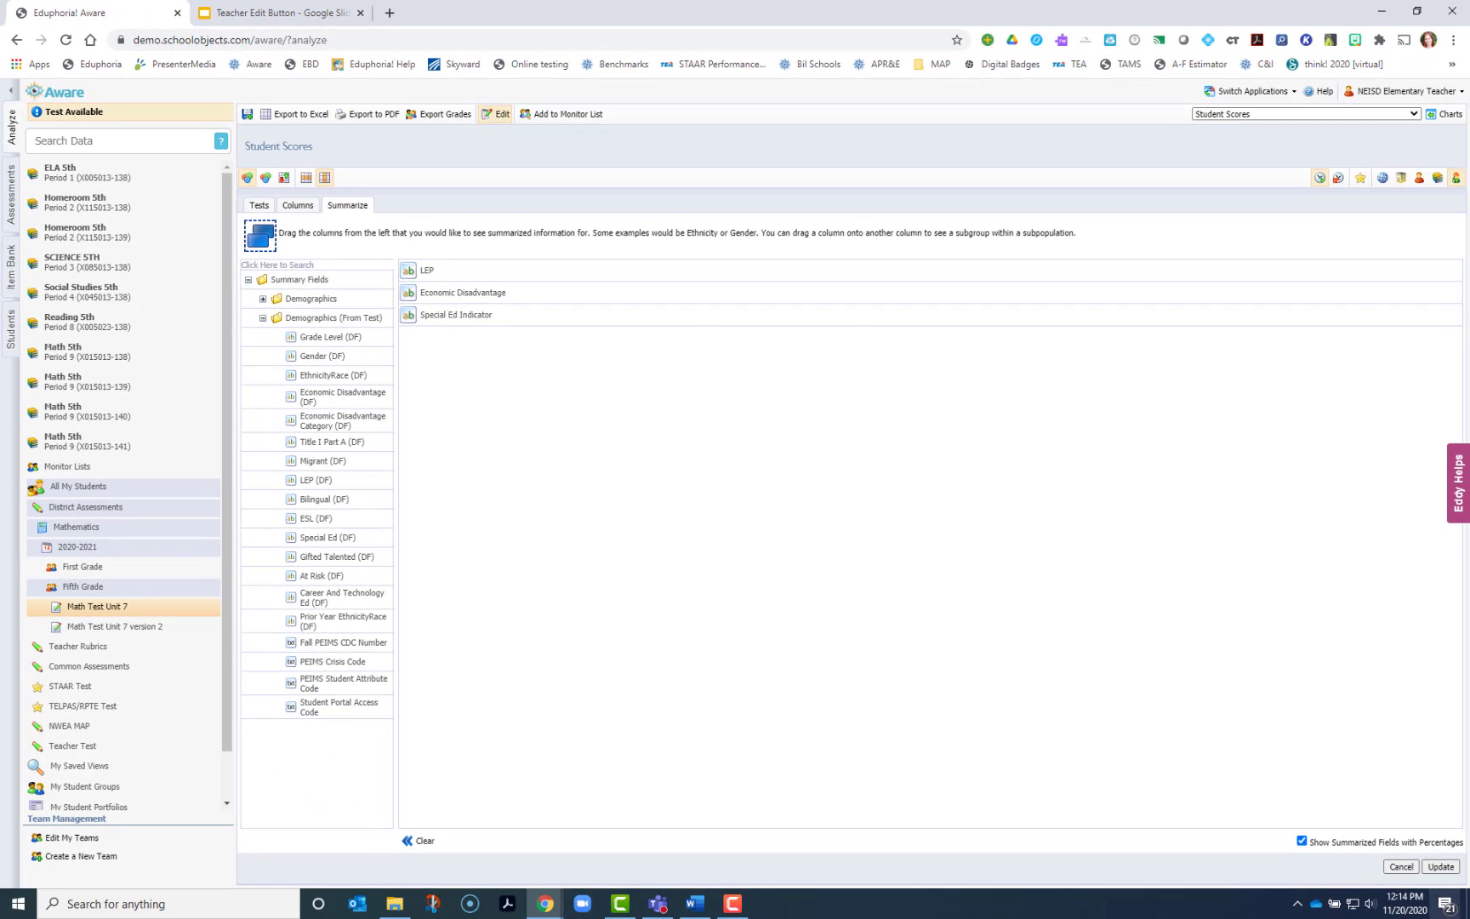
left_click(1443, 868)
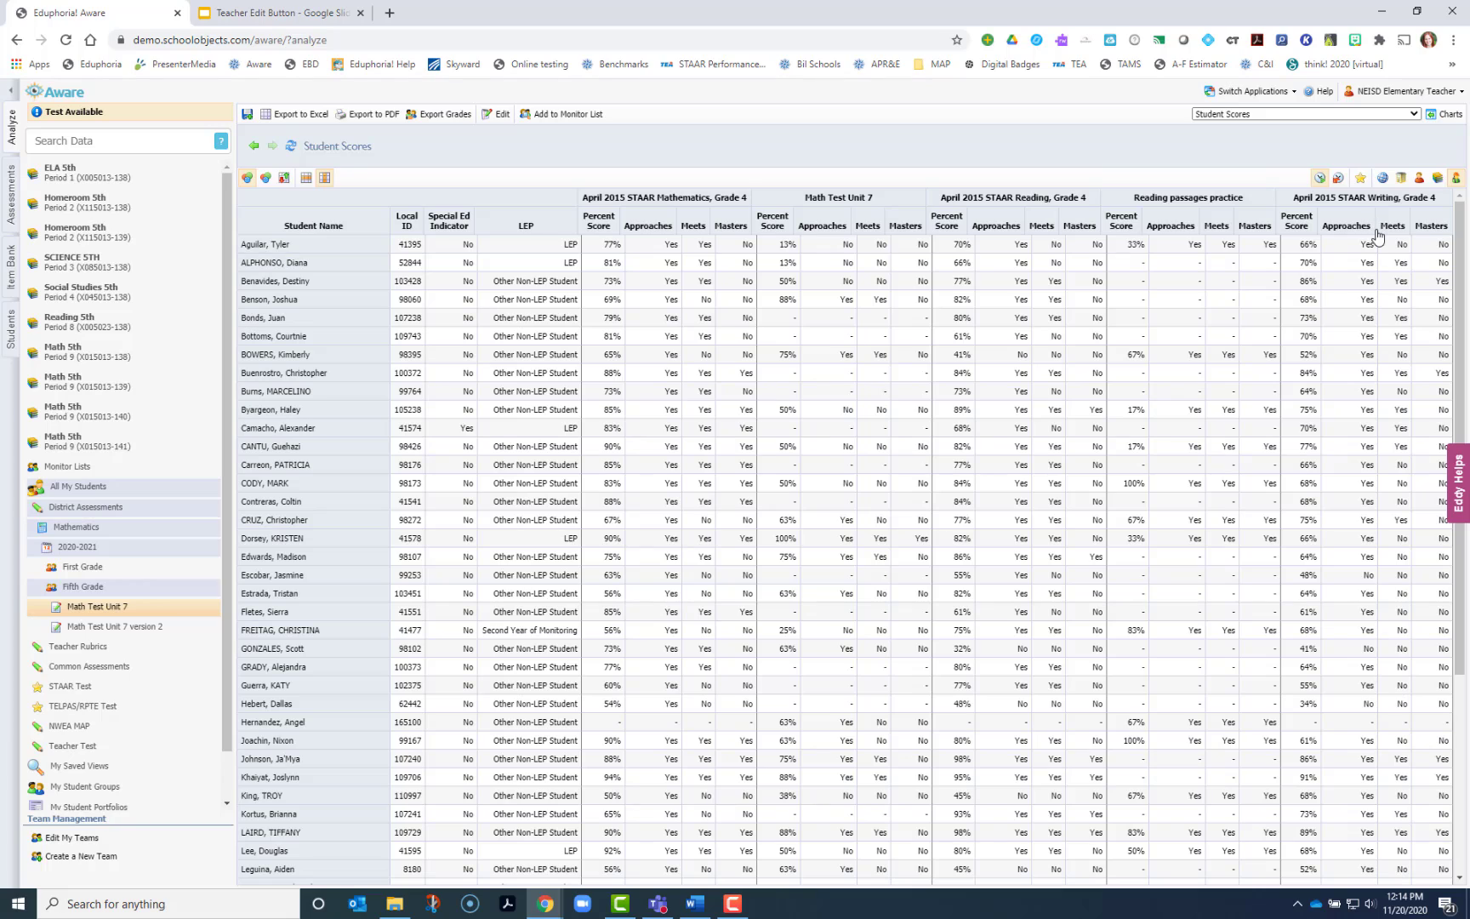
Turn on color highlighting of the score cells
left_click(266, 181)
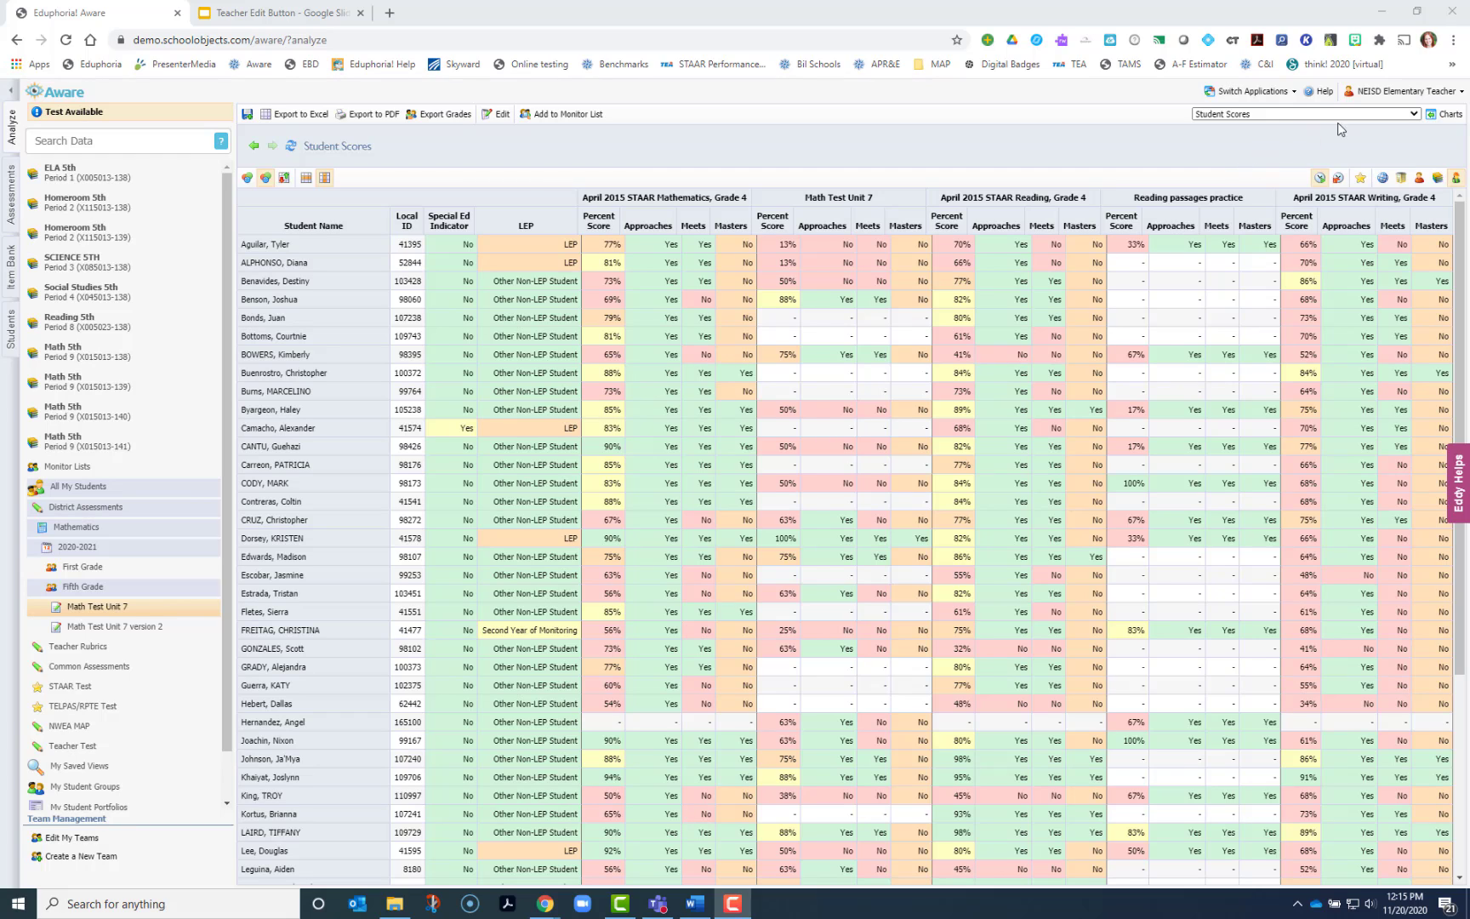
Preview the summarized view of the scores and switch back to individual student rows
left_click(1437, 181)
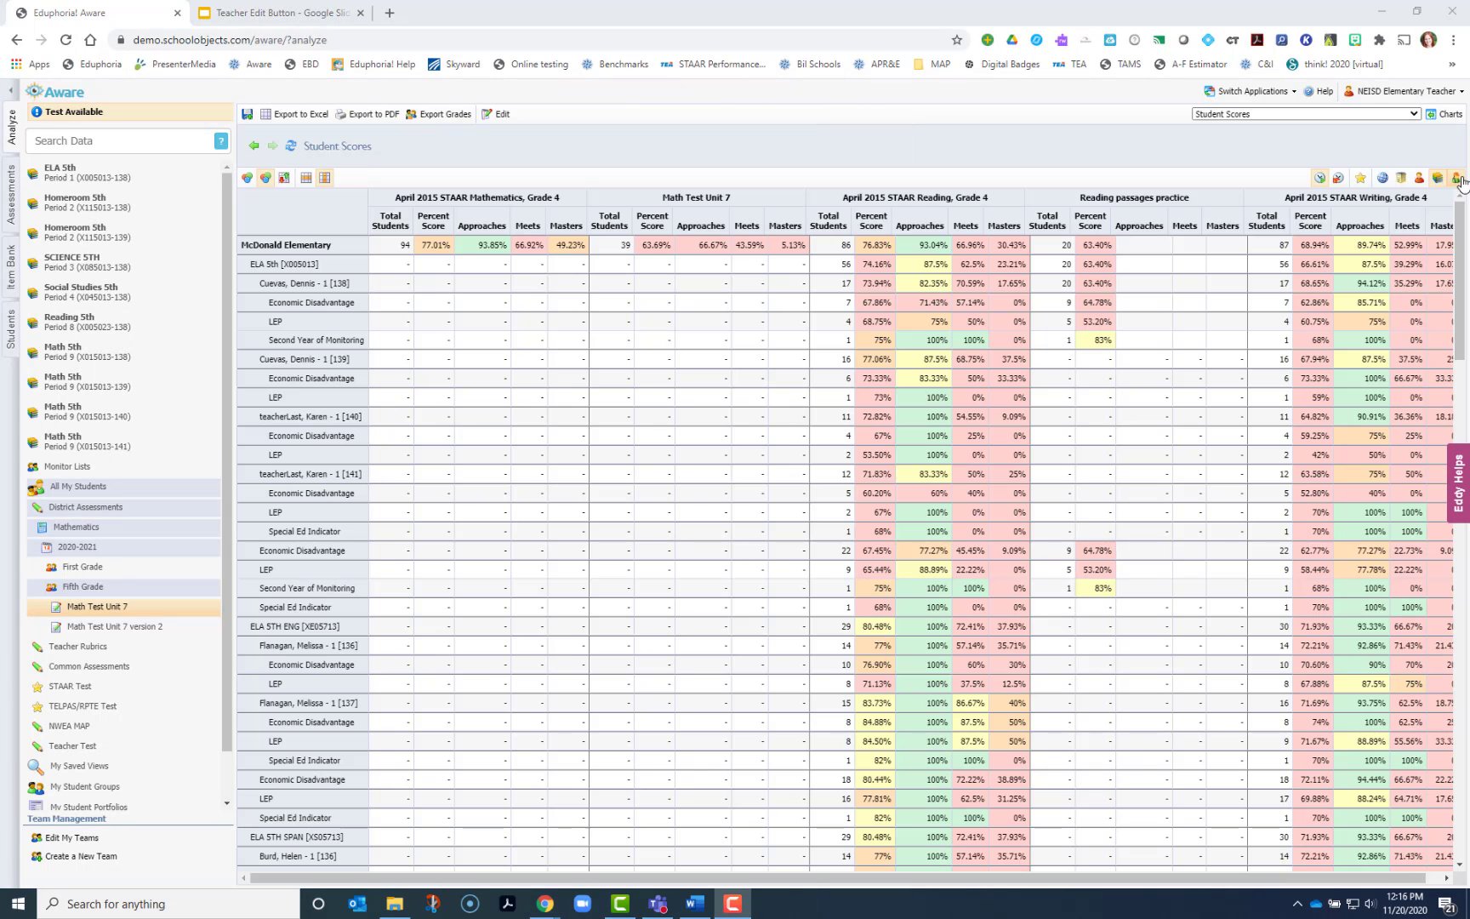
left_click(1456, 184)
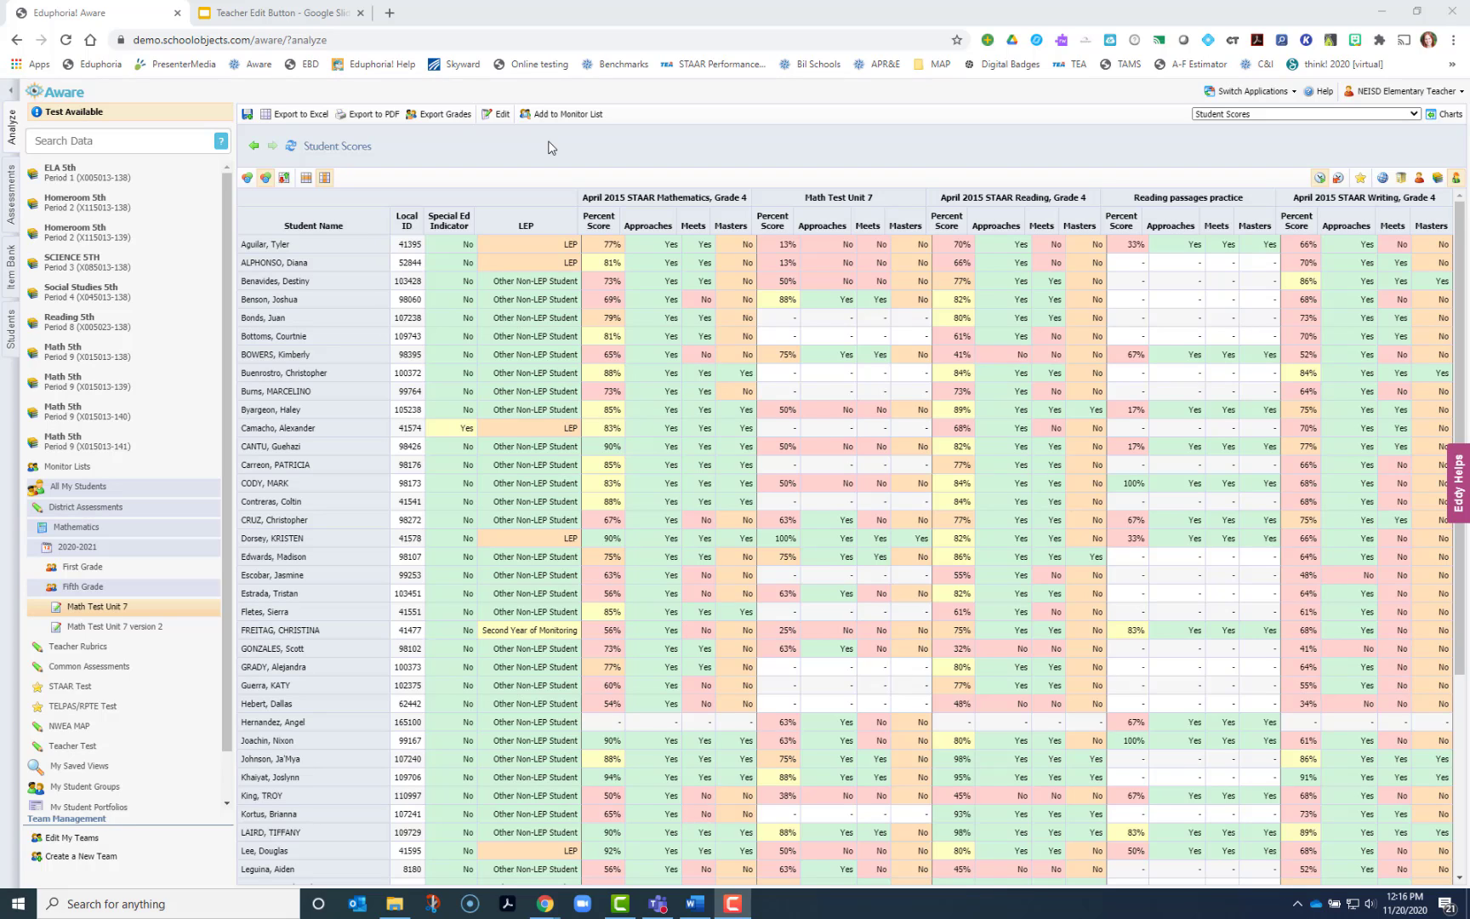
Save the current view and acknowledge the confirmation
left_click(249, 114)
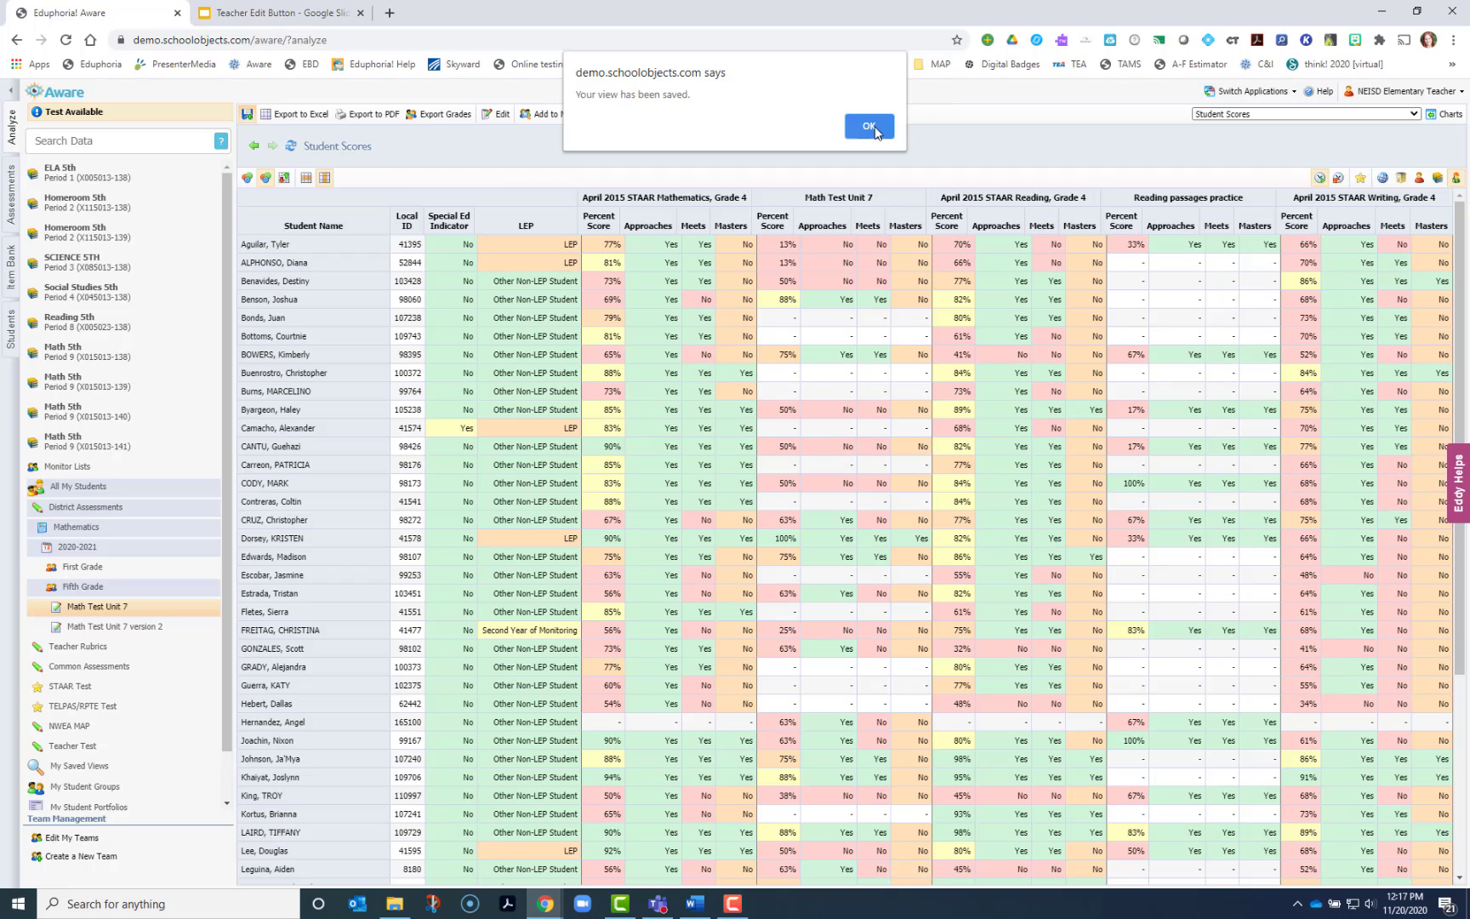
left_click(869, 127)
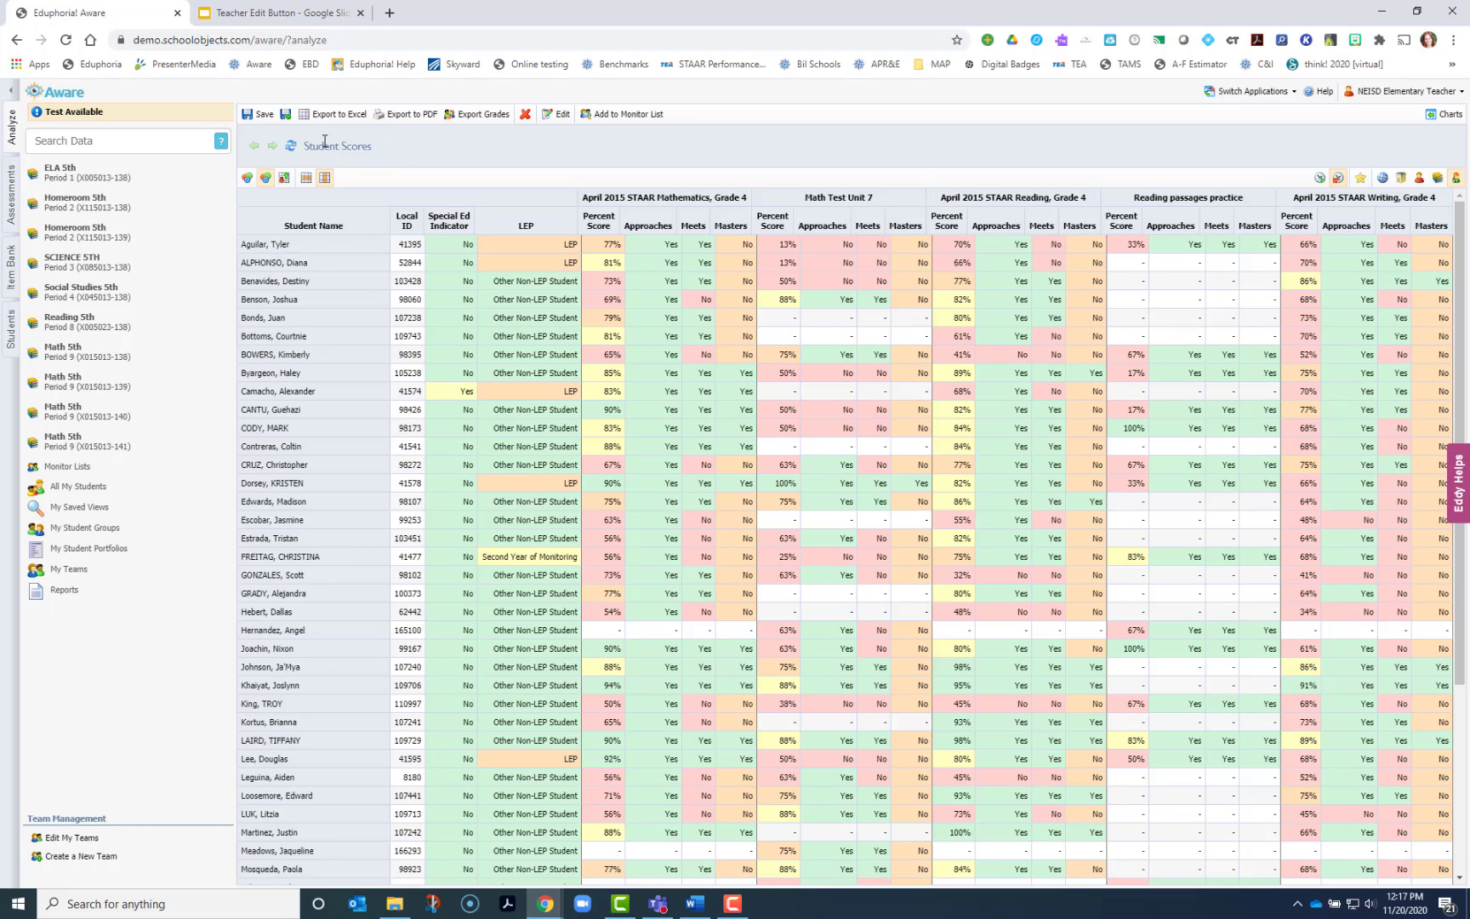
Rename the view as 5th Grade Data Card 2020-21 and save it
left_click(559, 114)
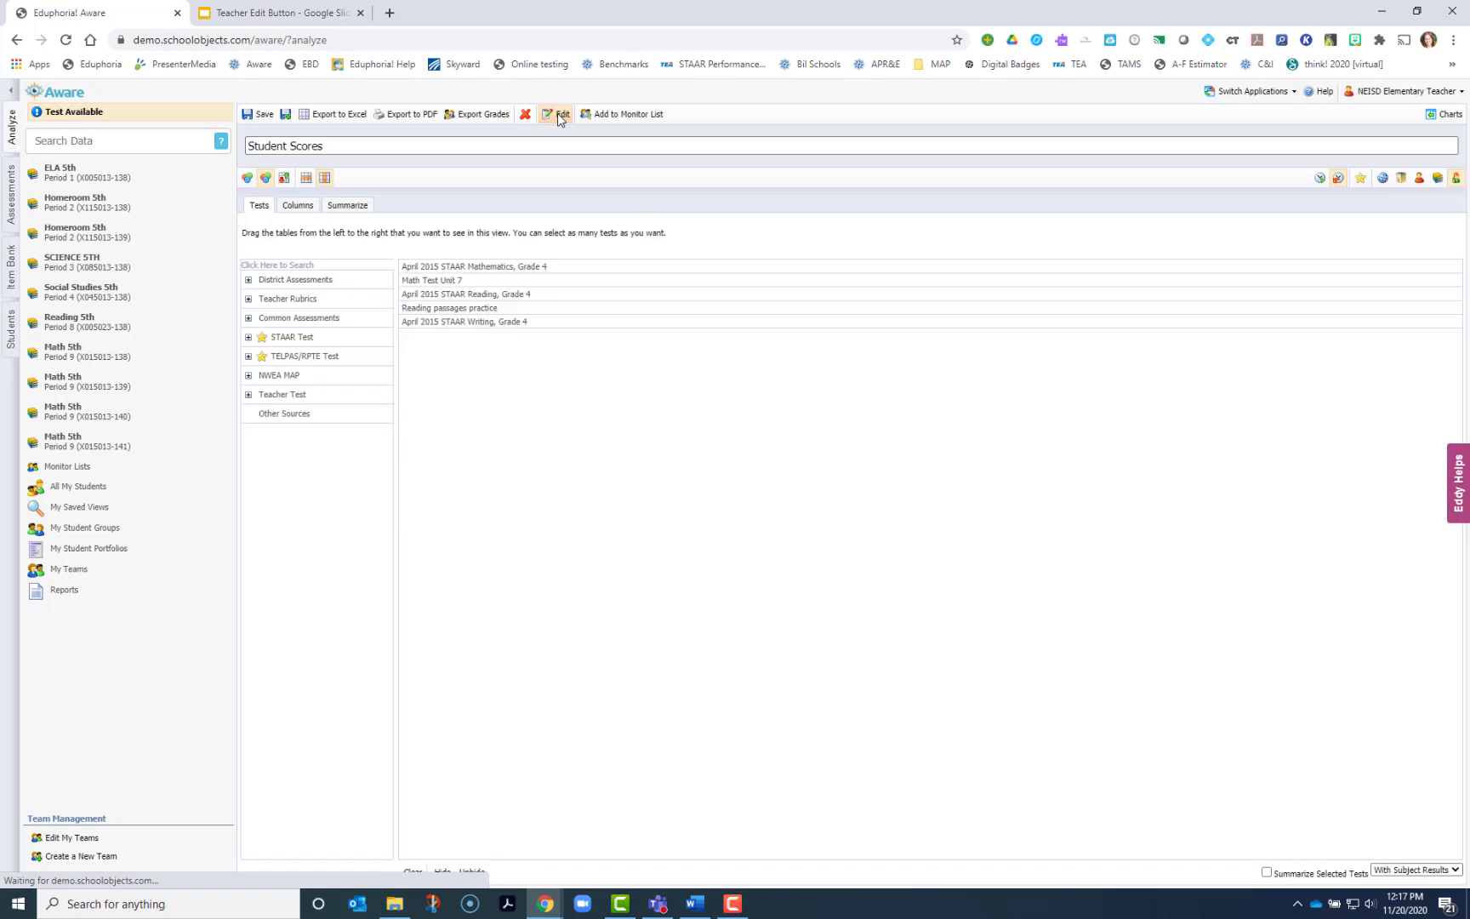
left_click_drag(346, 144, 240, 149)
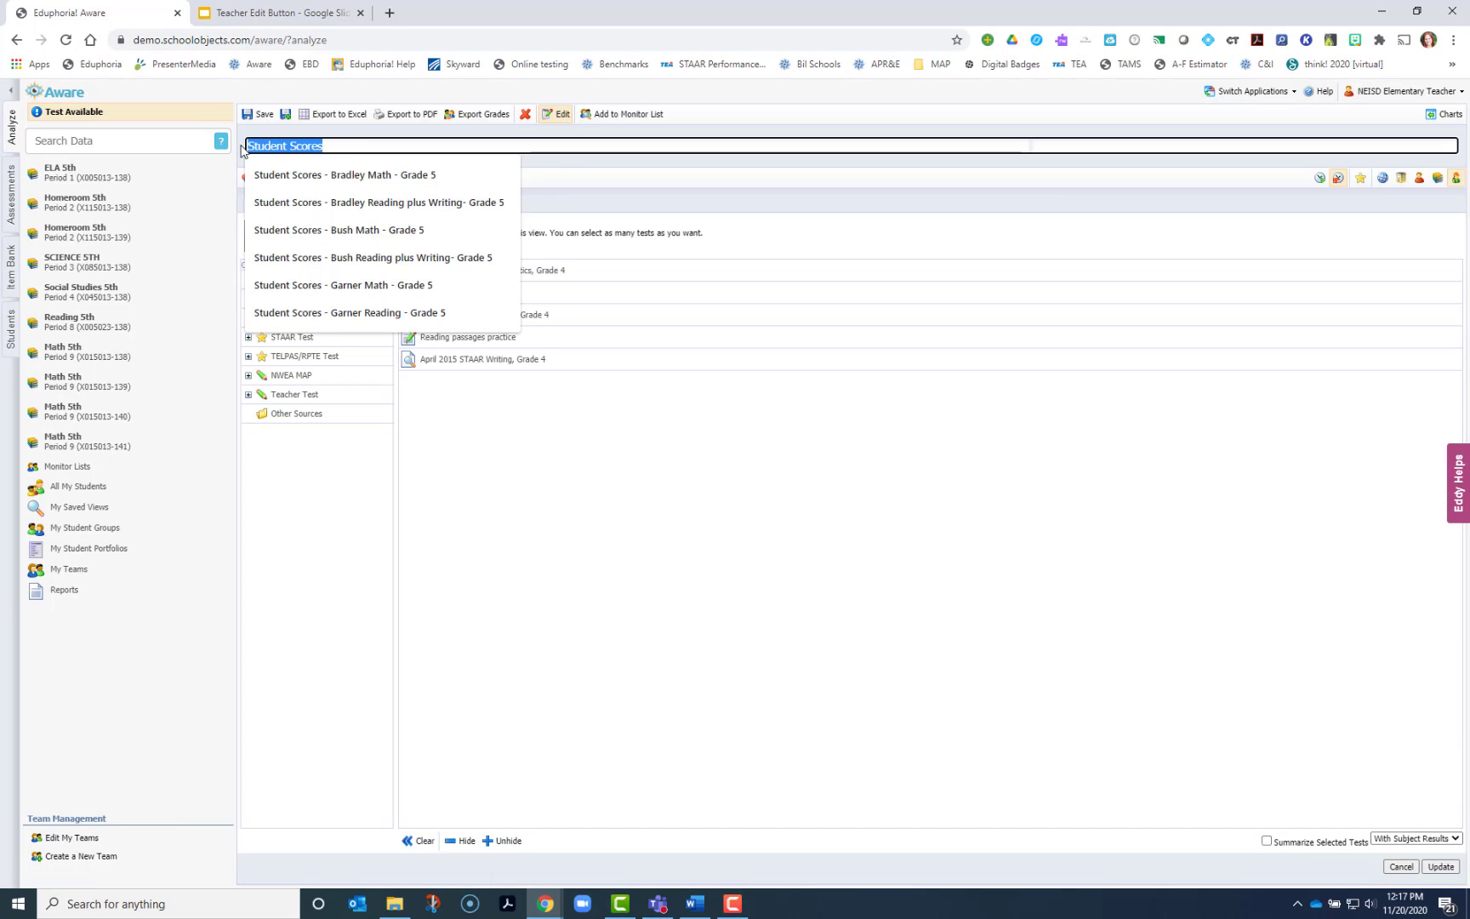
type("Data")
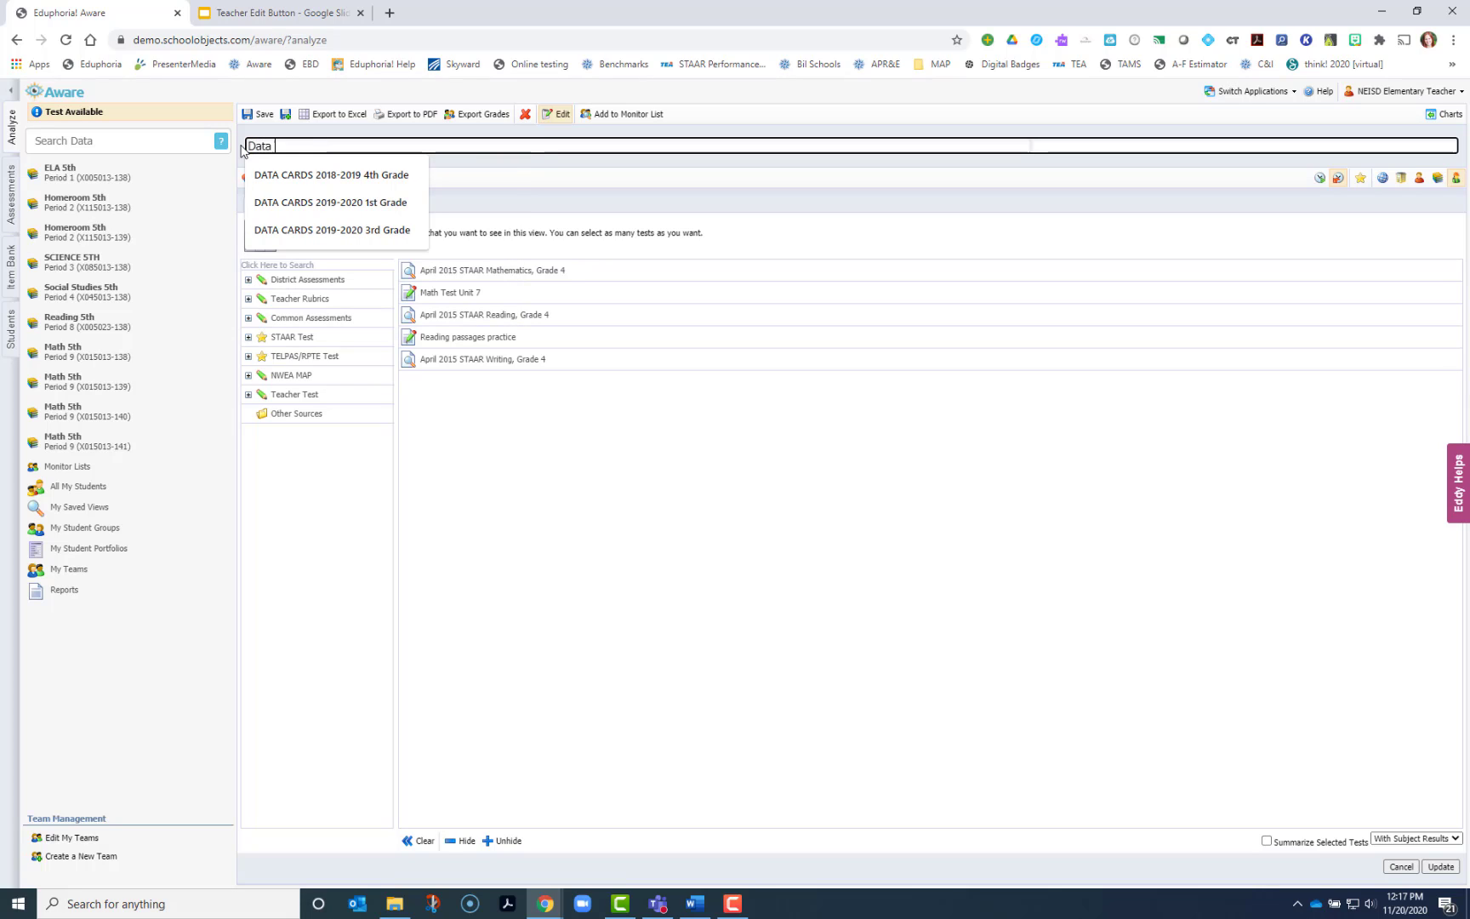
type(" Card")
key("Home")
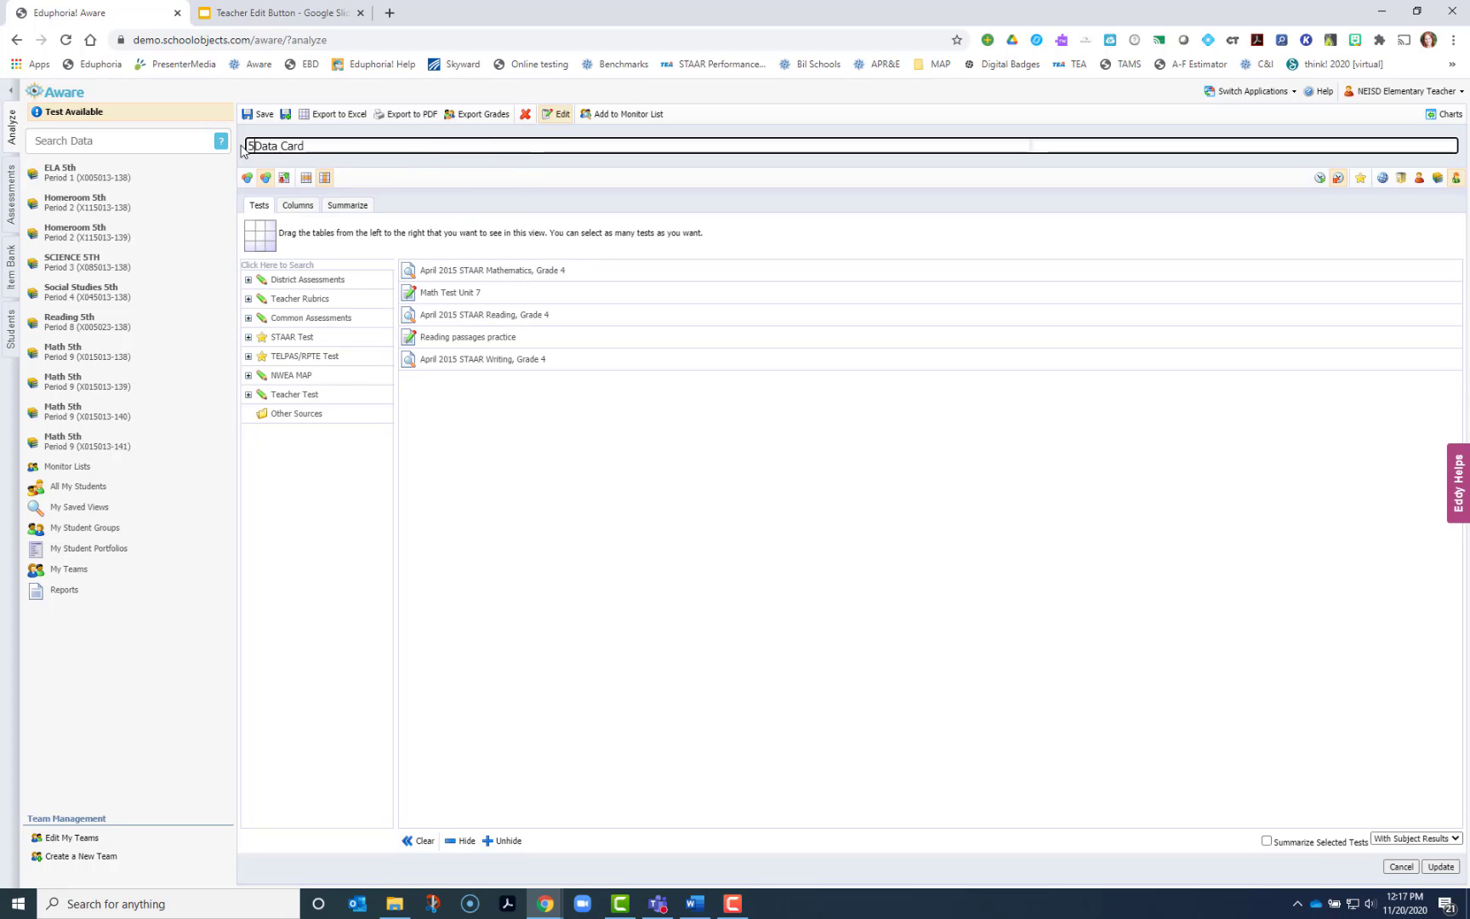
type("5th Grade ")
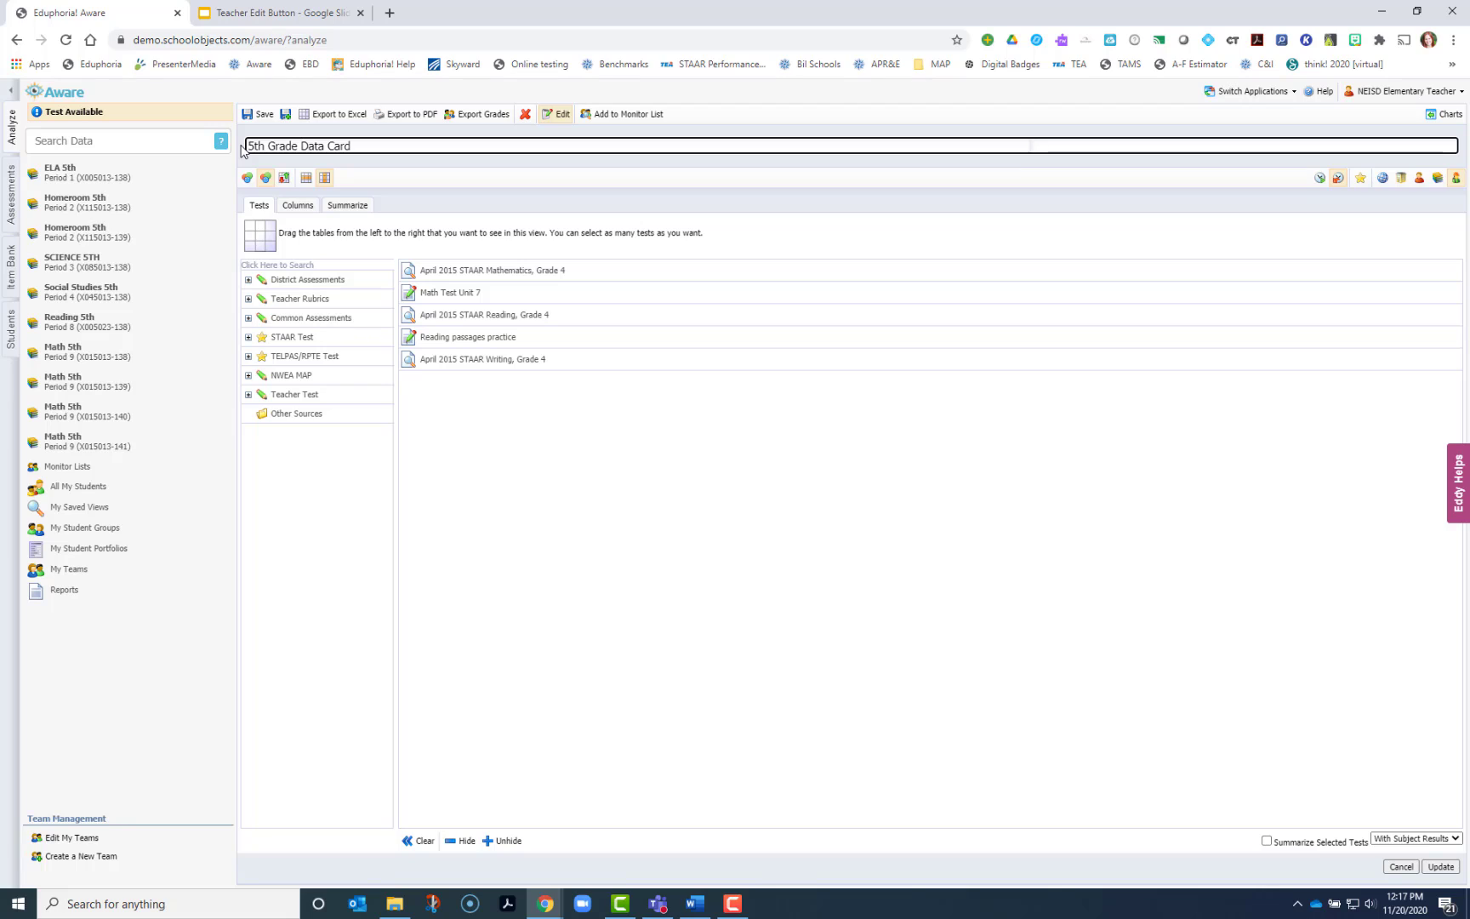
type("2092")
type("-21")
left_click(256, 118)
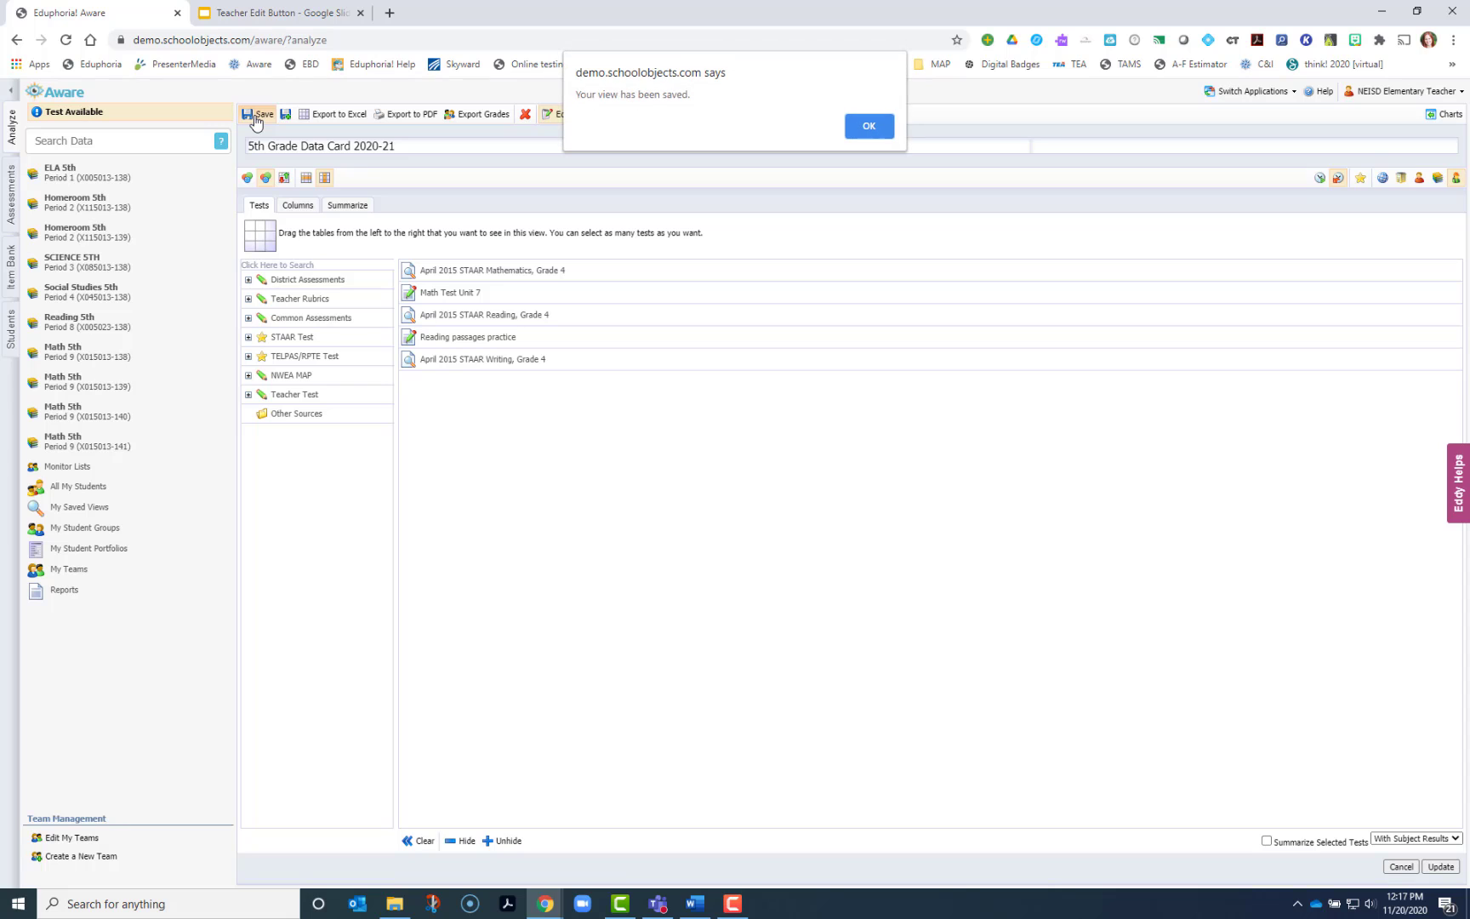
left_click(869, 126)
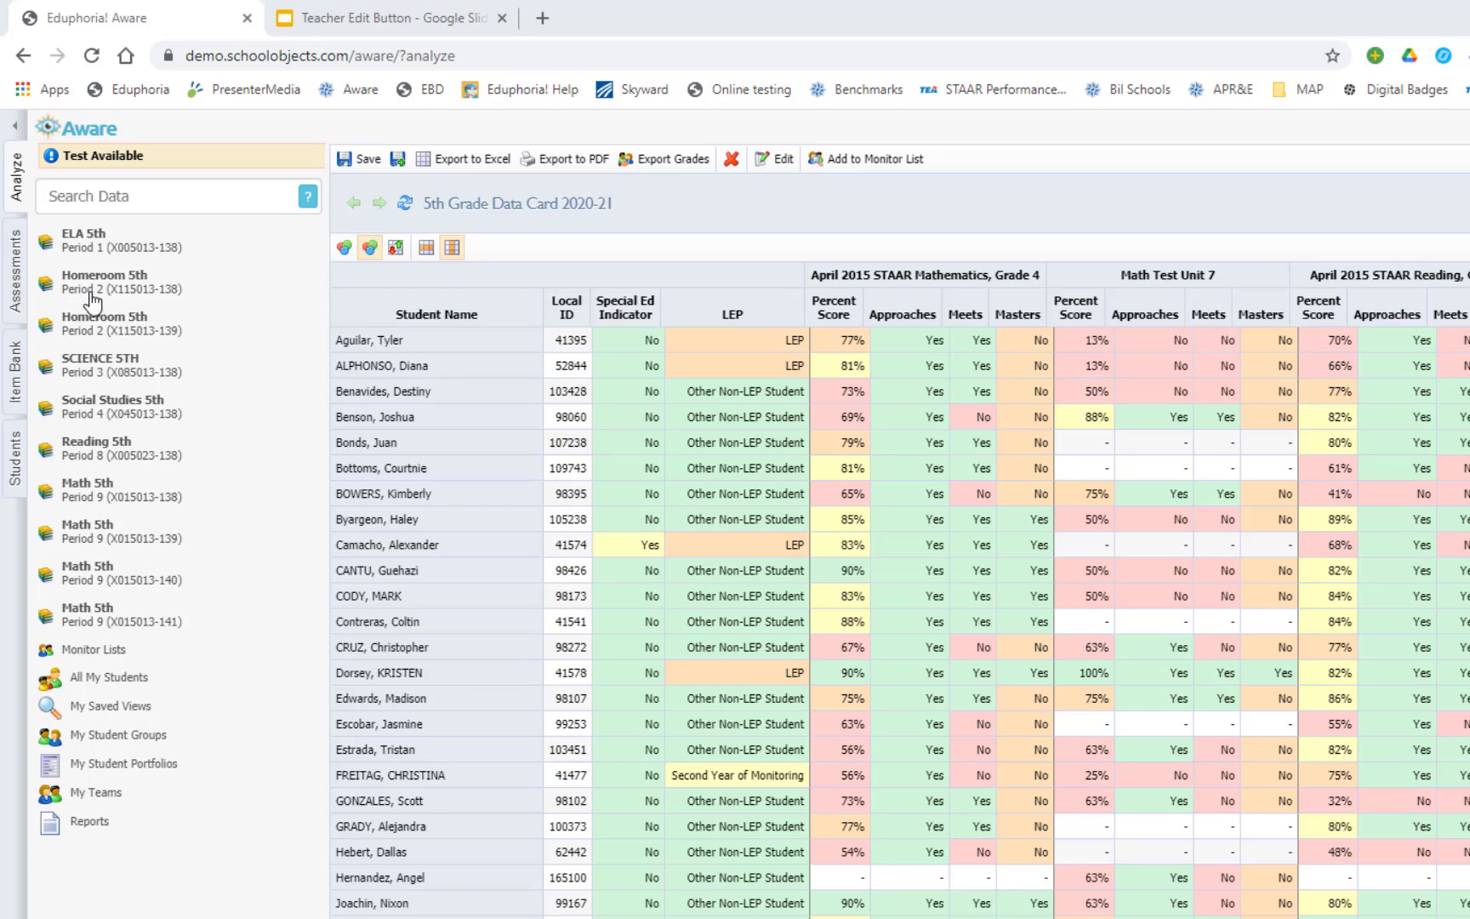
Open the list of saved views
left_click(100, 714)
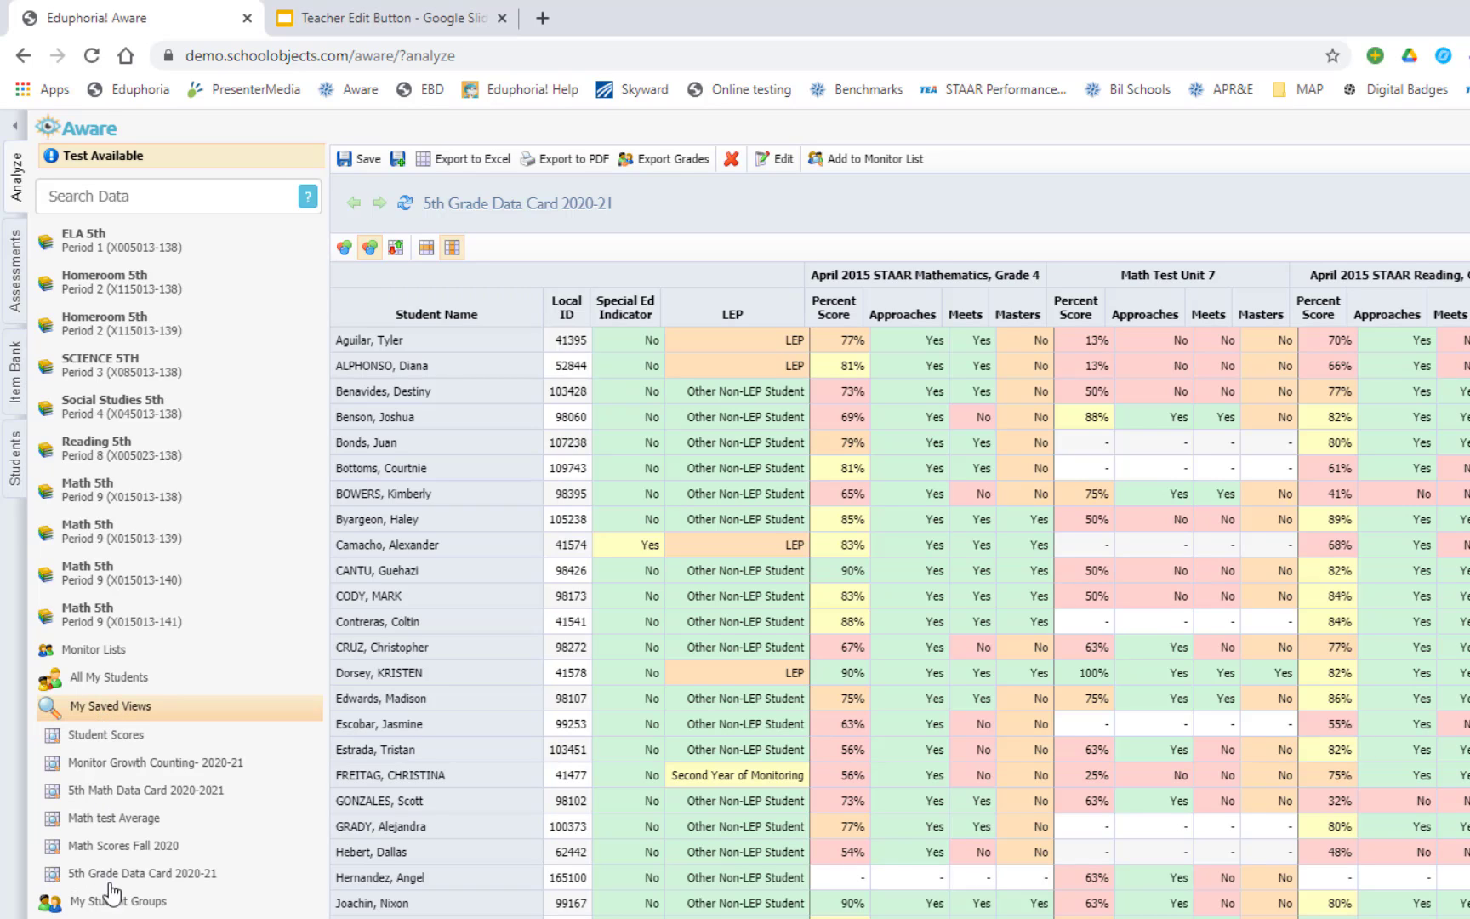